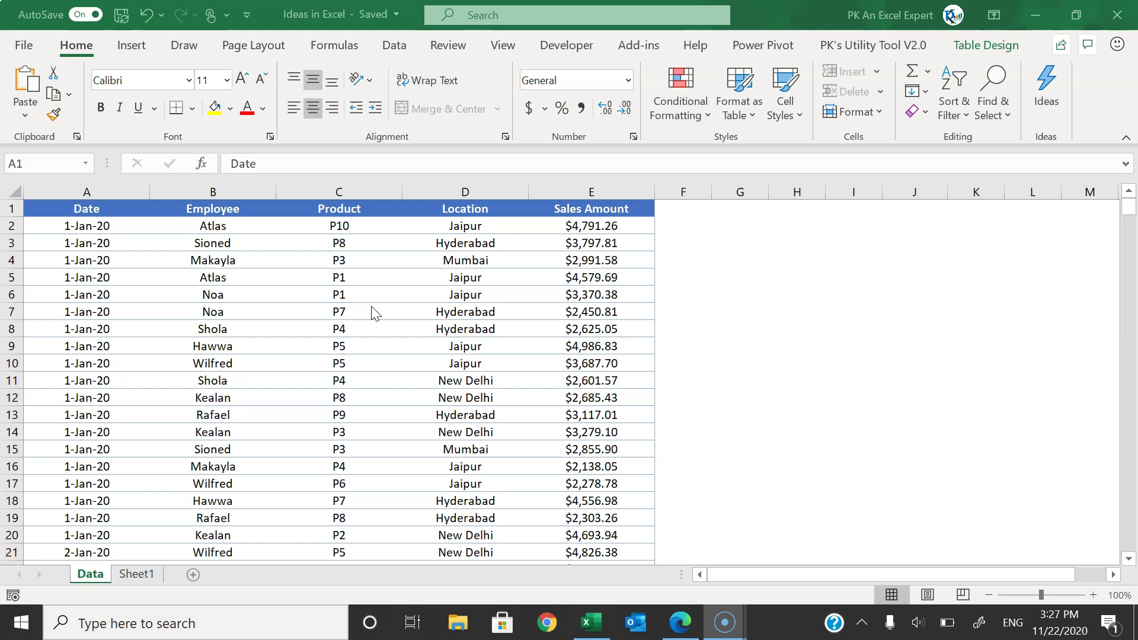
Select the top cells of the Date, B, Product, Location and Sales Amount columns, then return to A1
left_click(90, 209)
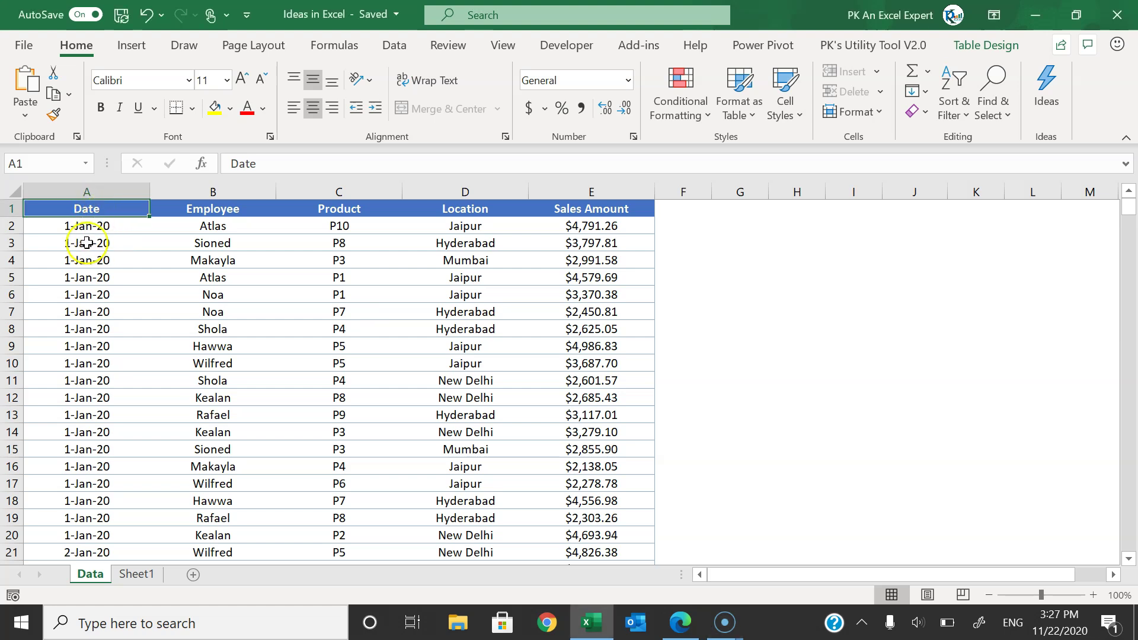
left_click_drag(97, 208, 89, 278)
left_click_drag(211, 213, 216, 277)
left_click_drag(383, 210, 350, 259)
left_click_drag(466, 211, 470, 256)
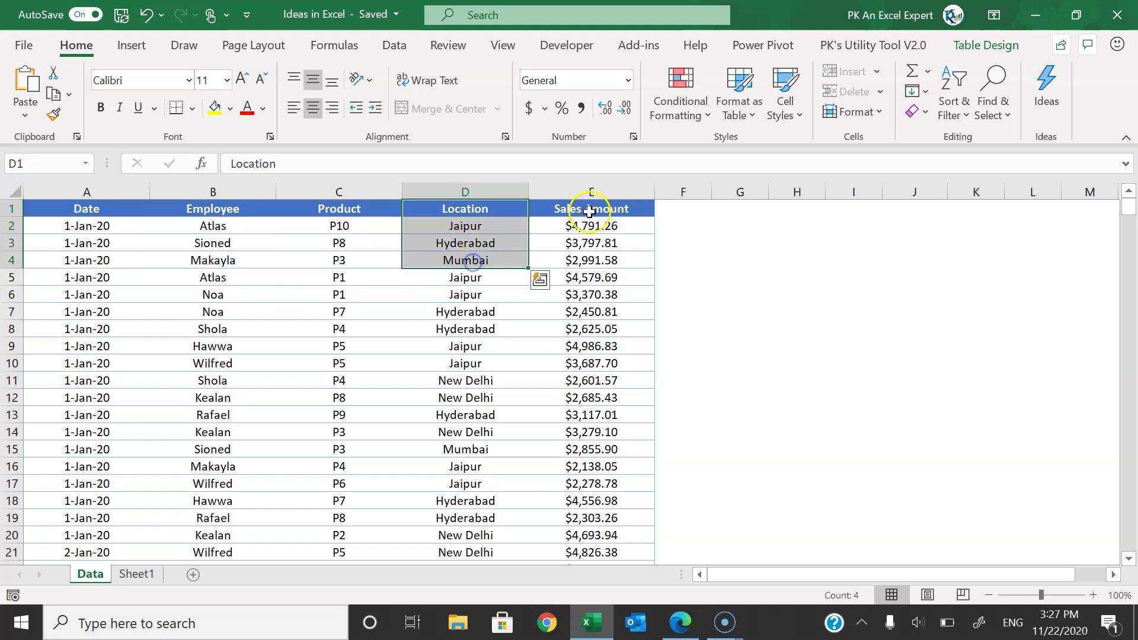
left_click_drag(586, 213, 589, 261)
left_click_drag(59, 208, 601, 396)
left_click(65, 210)
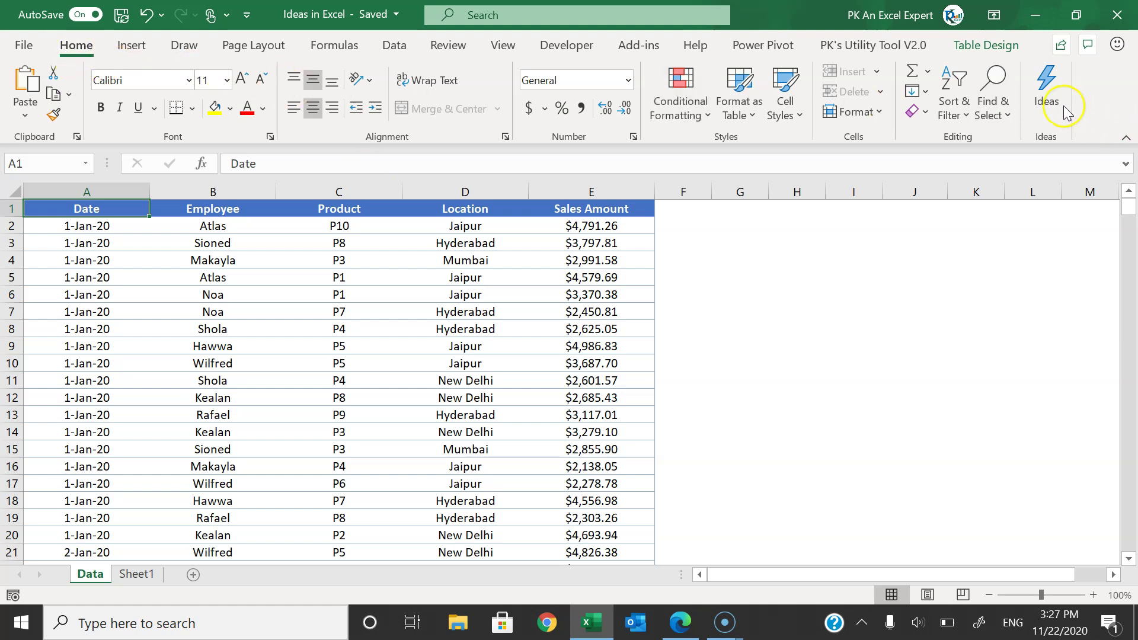
Run Ideas on the sales table and scroll through the suggested charts
left_click(1056, 127)
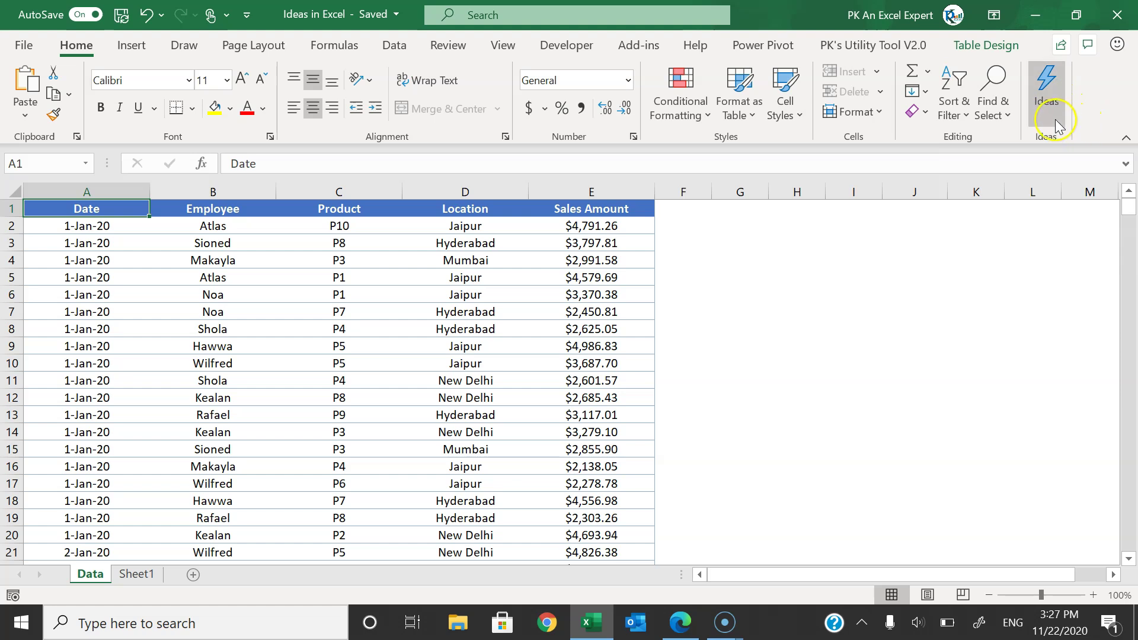
left_click(1057, 125)
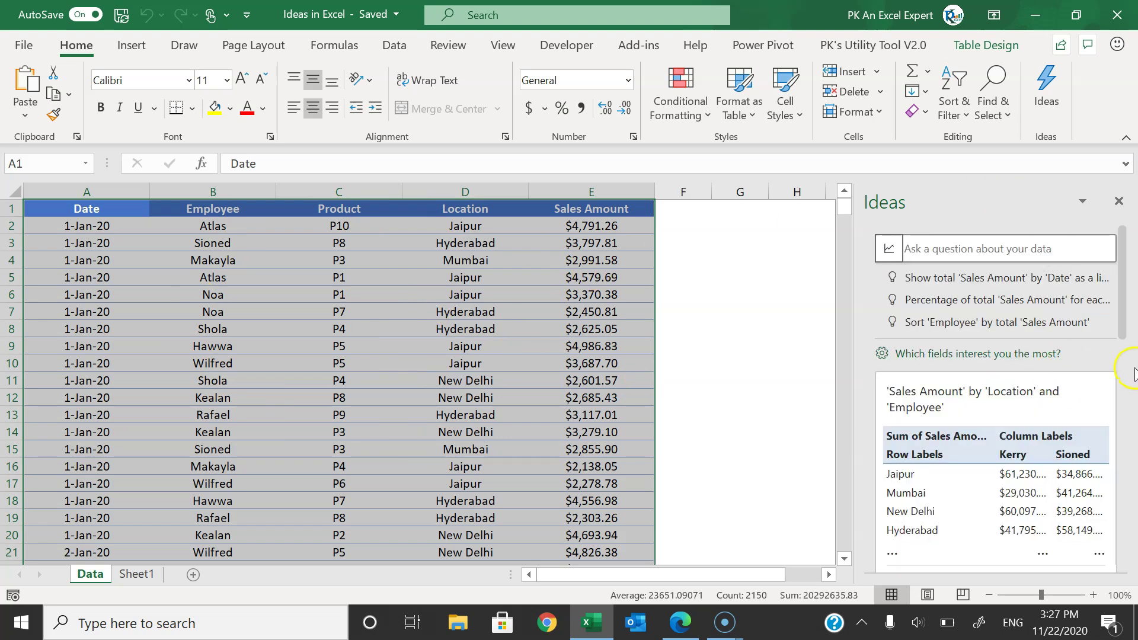
left_click_drag(1123, 308, 1124, 401)
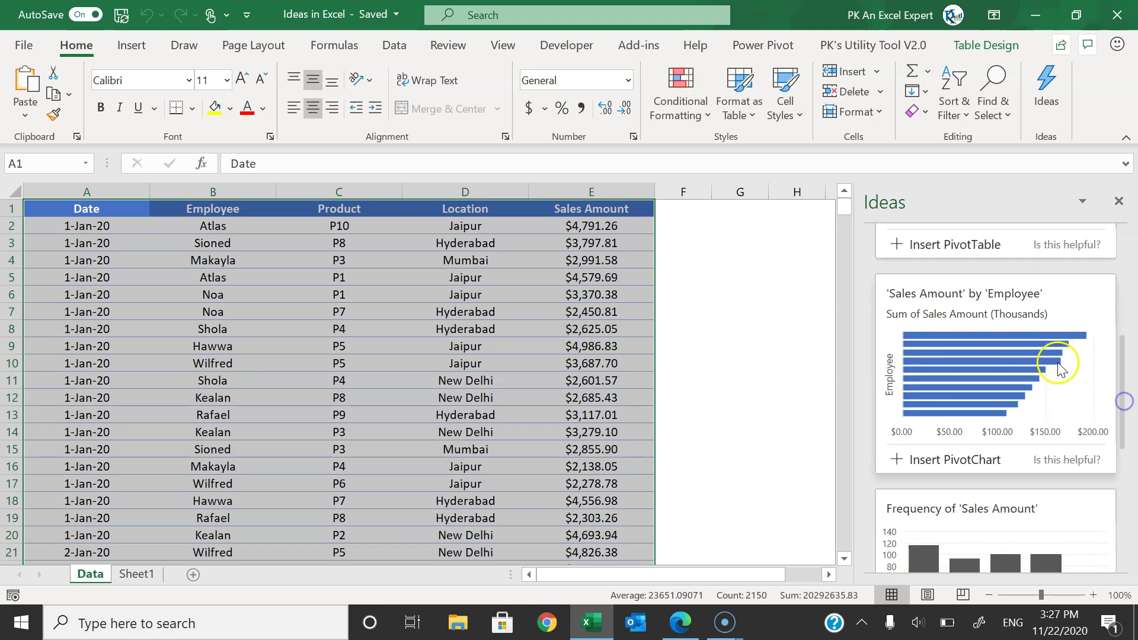
scroll(1054, 386, "down", 3)
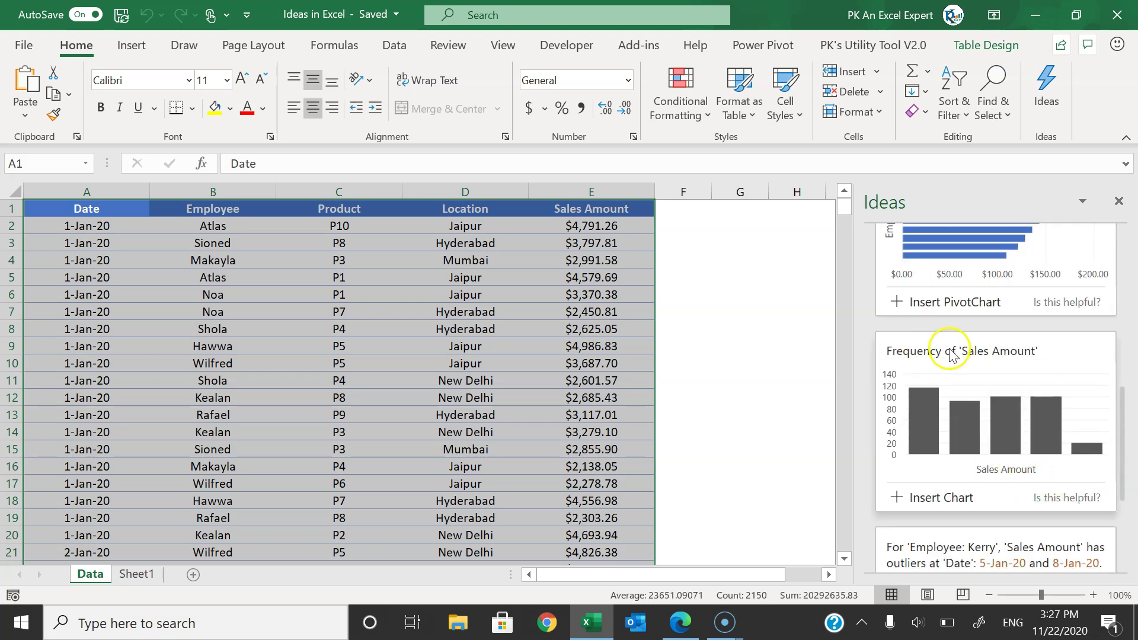
scroll(1037, 358, "down", 3)
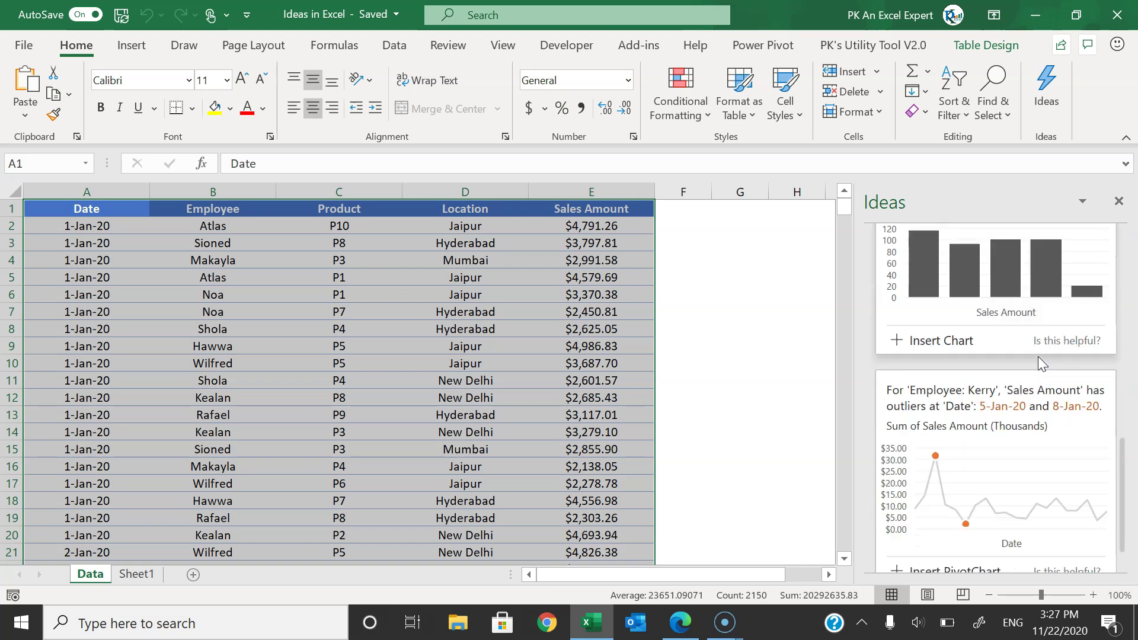
scroll(970, 431, "down", 1)
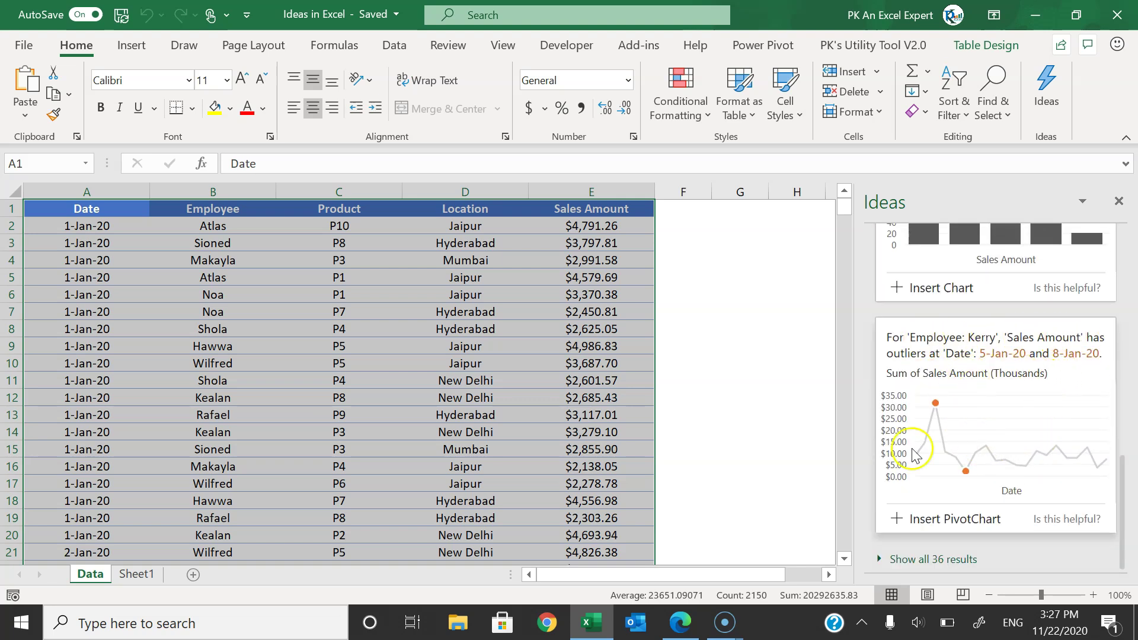
Insert the Kerry sales-outliers PivotChart from the Ideas card onto a new Idea1 sheet
left_click(897, 520)
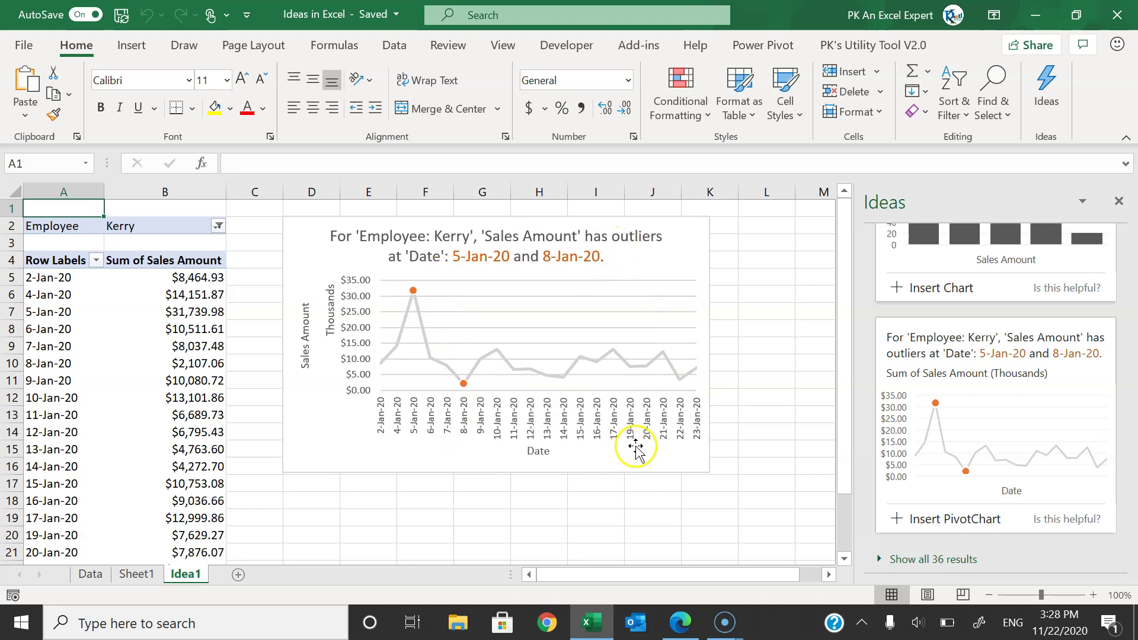
Show all 36 Ideas results, scroll through the cards, then return to the top
left_click(879, 558)
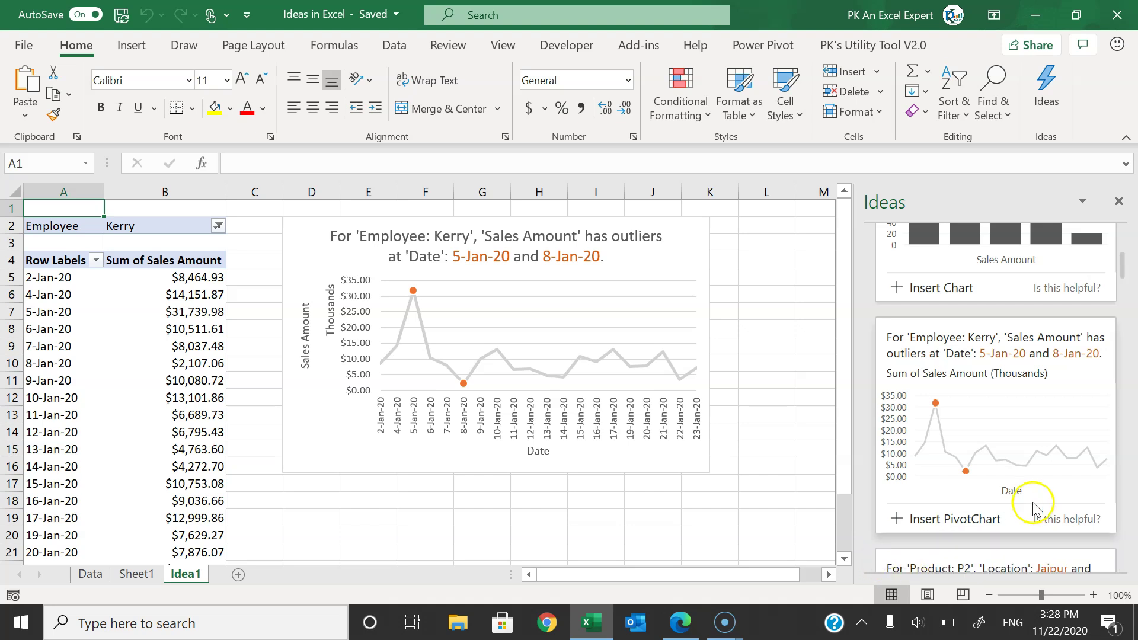
scroll(1034, 506, "down", 3)
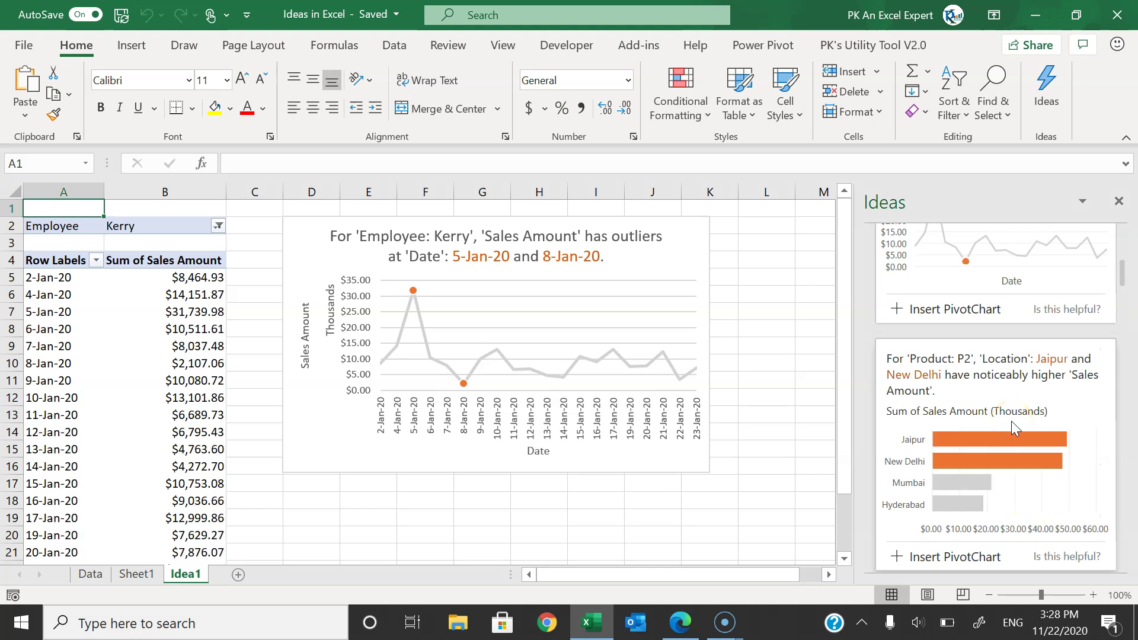
scroll(1011, 421, "down", 5)
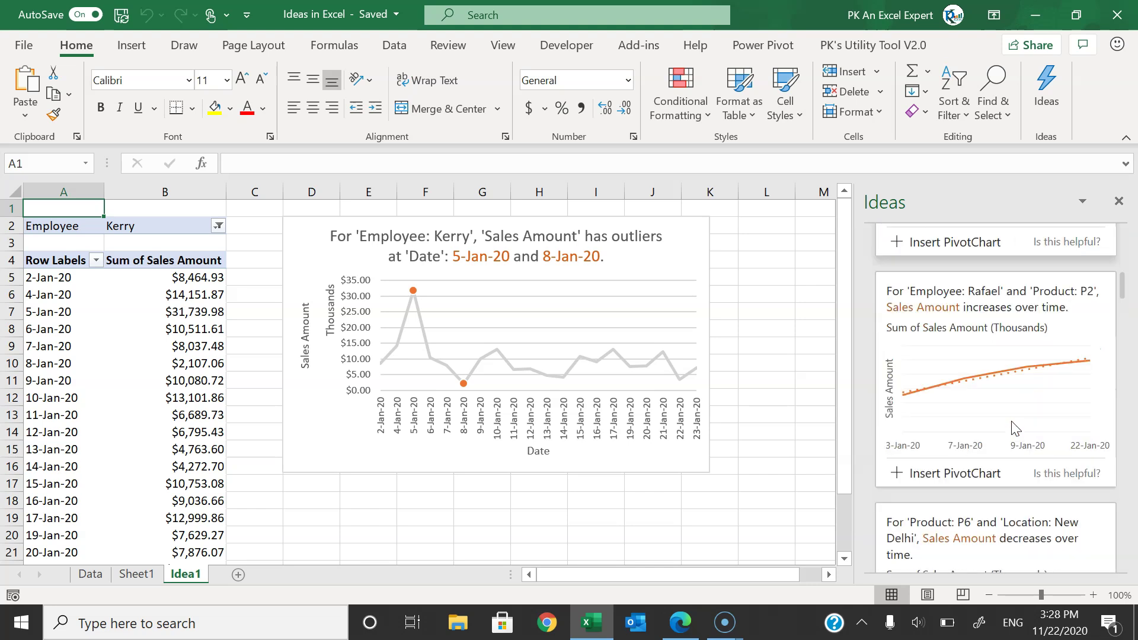
scroll(945, 423, "down", 6)
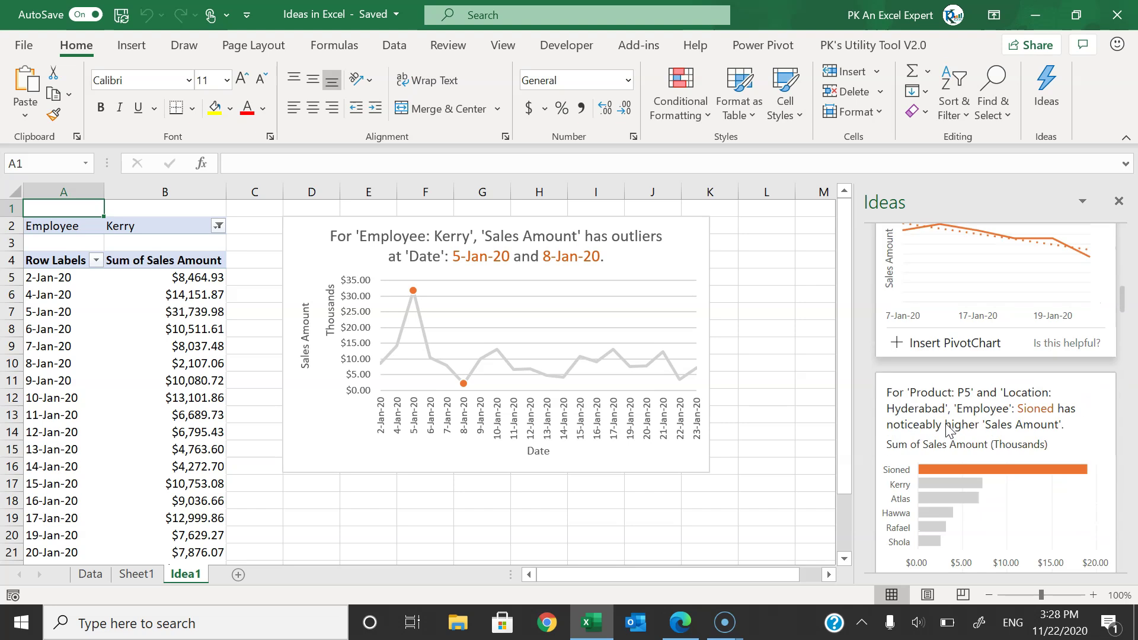
scroll(948, 428, "down", 6)
scroll(970, 513, "down", 6)
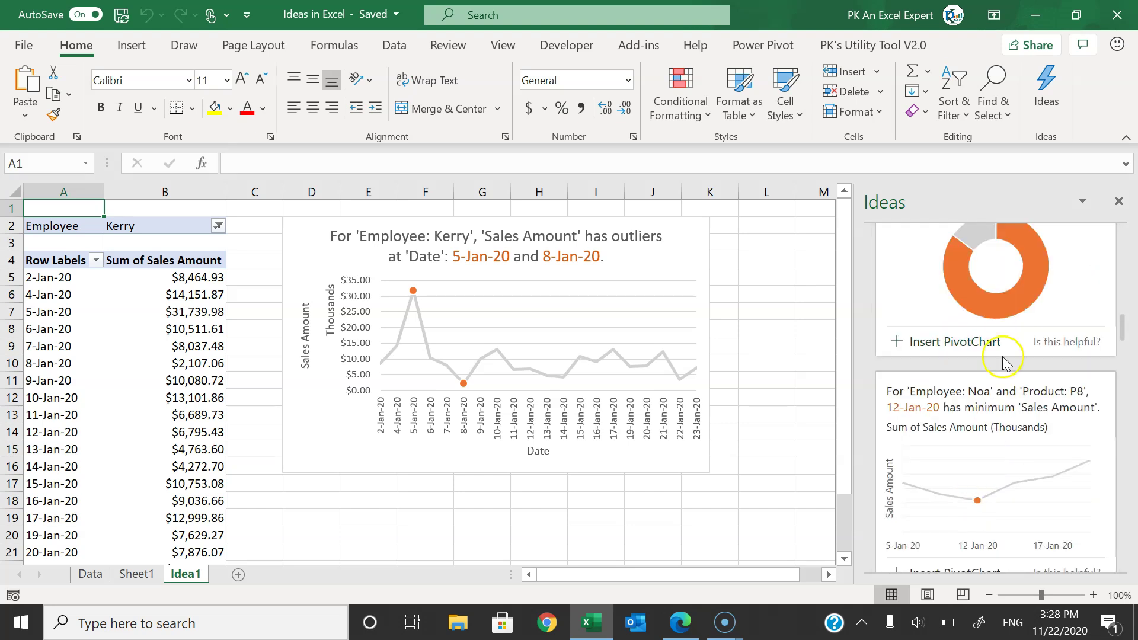
scroll(995, 350, "down", 1)
scroll(954, 484, "down", 10)
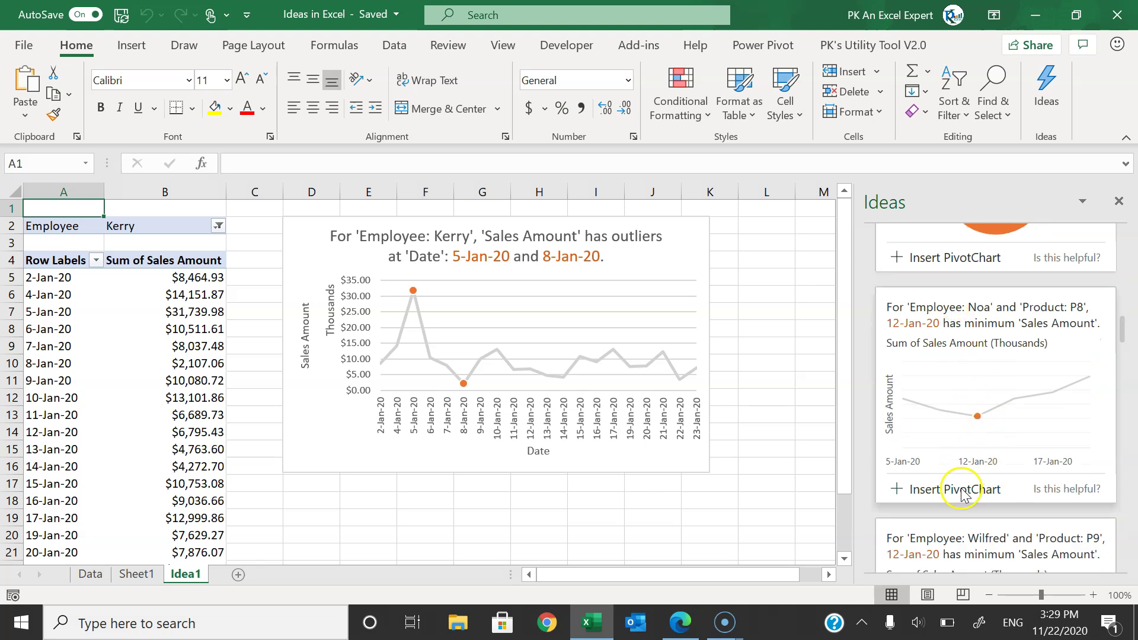
scroll(987, 470, "down", 9)
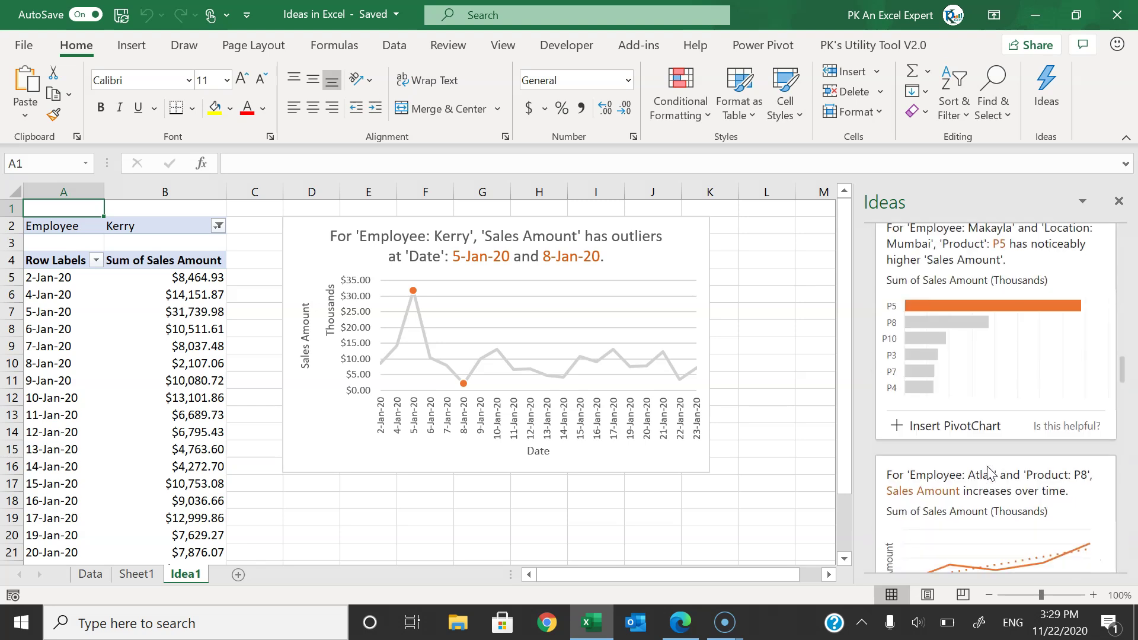
scroll(987, 470, "down", 6)
scroll(987, 470, "up", 10)
scroll(987, 468, "up", 8)
left_click(1127, 357)
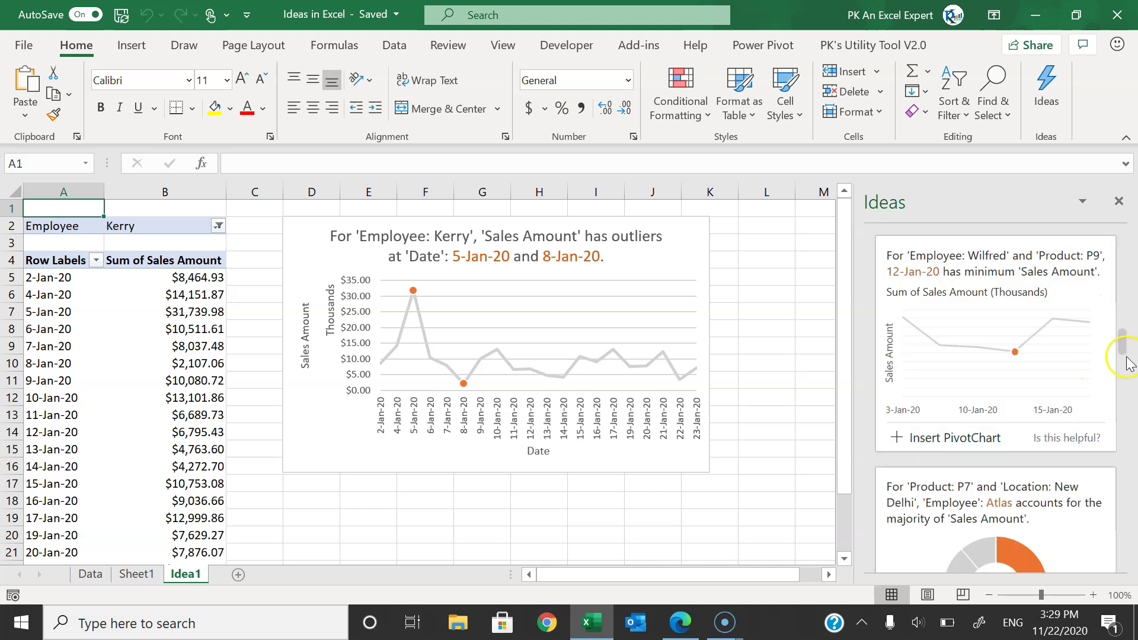
left_click_drag(1126, 356, 1119, 205)
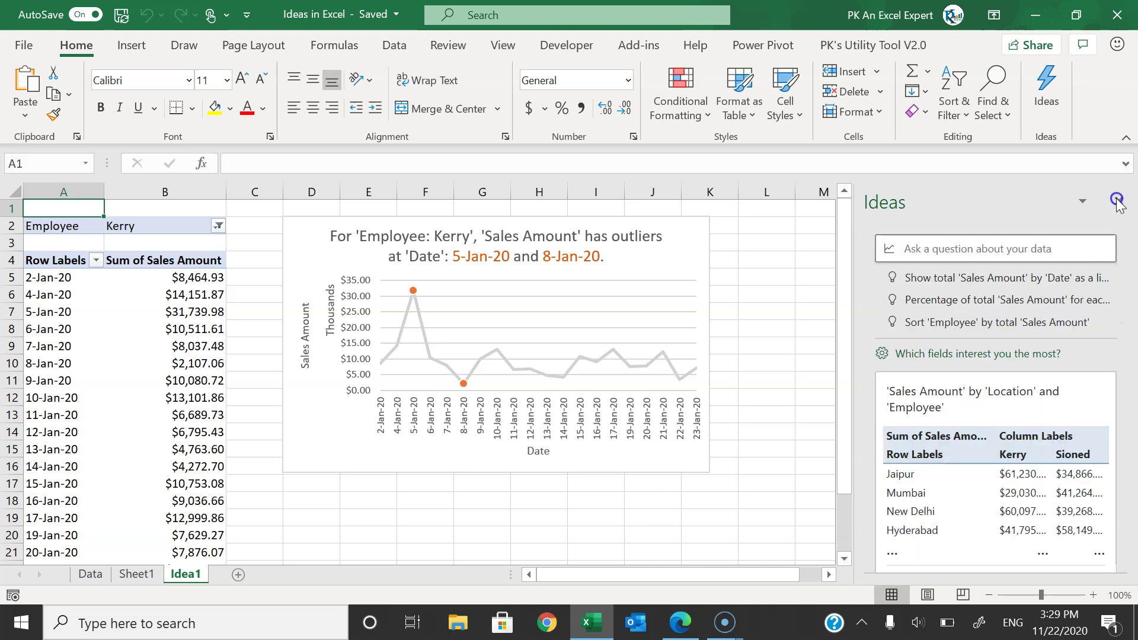
Ask Ideas 'show me top 3 employee by sales amount'
left_click(985, 243)
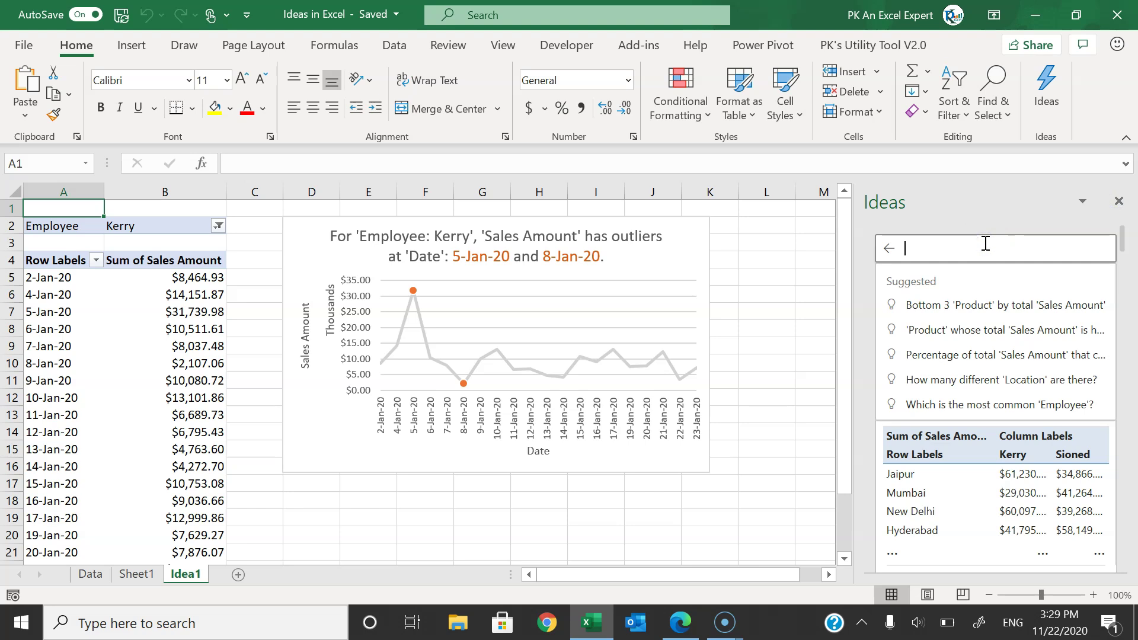
type("show me top 3 emp")
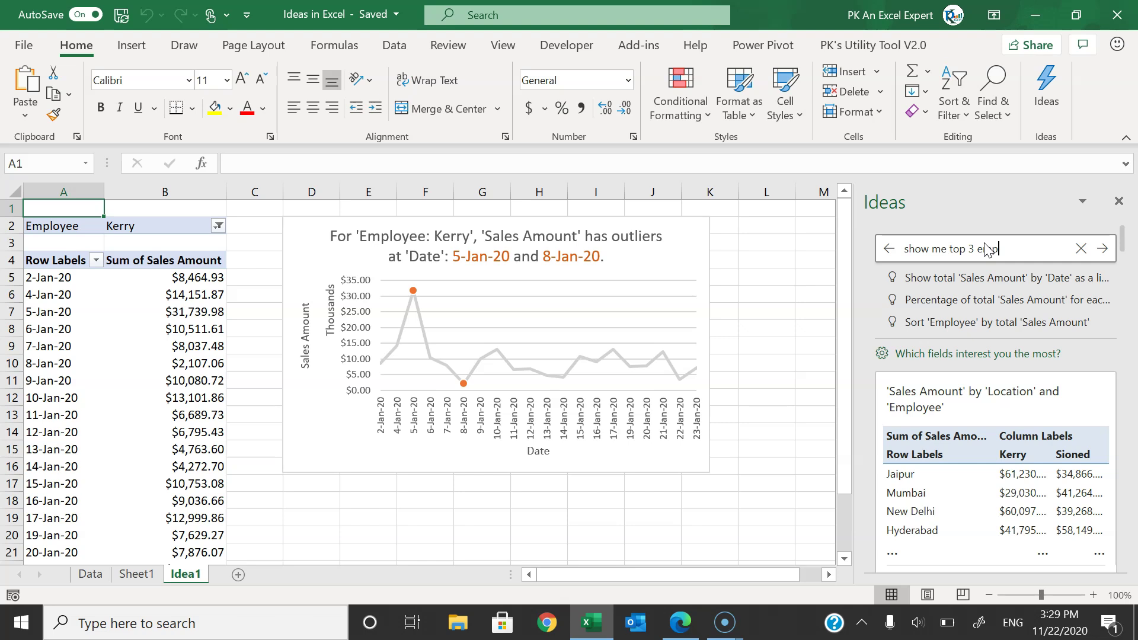
type("loyee by sales amount")
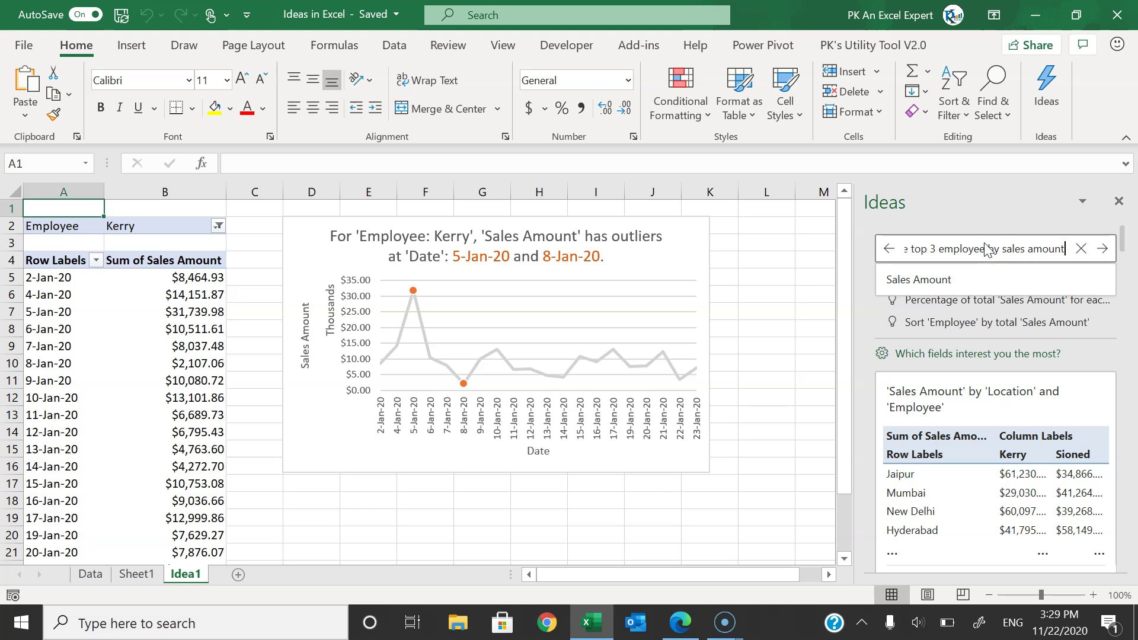
key("Return")
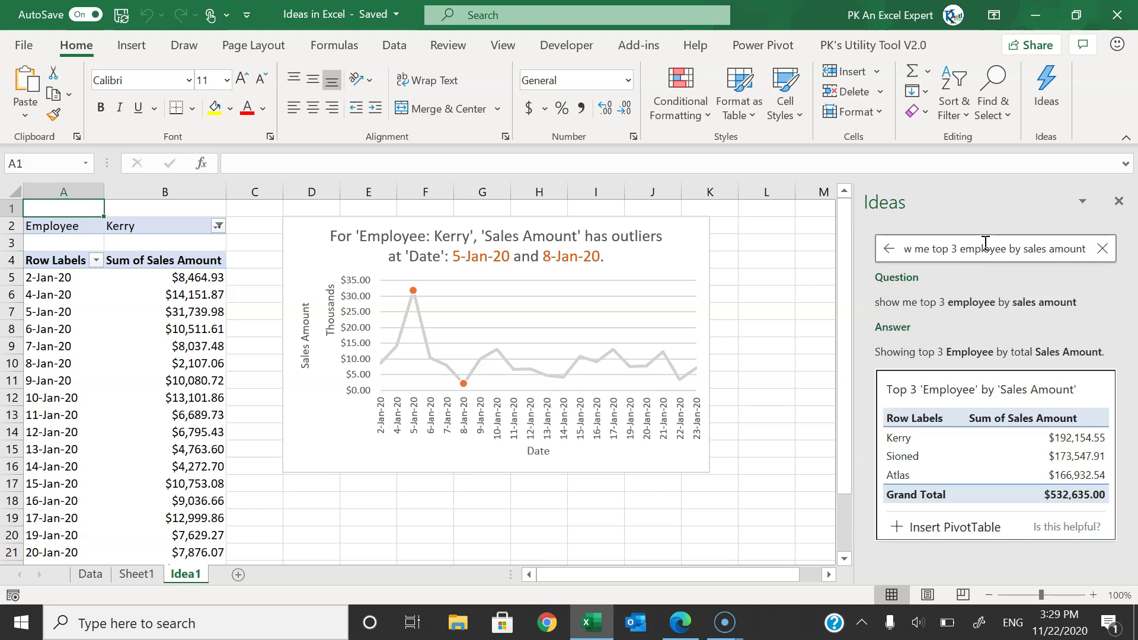
left_click(1046, 278)
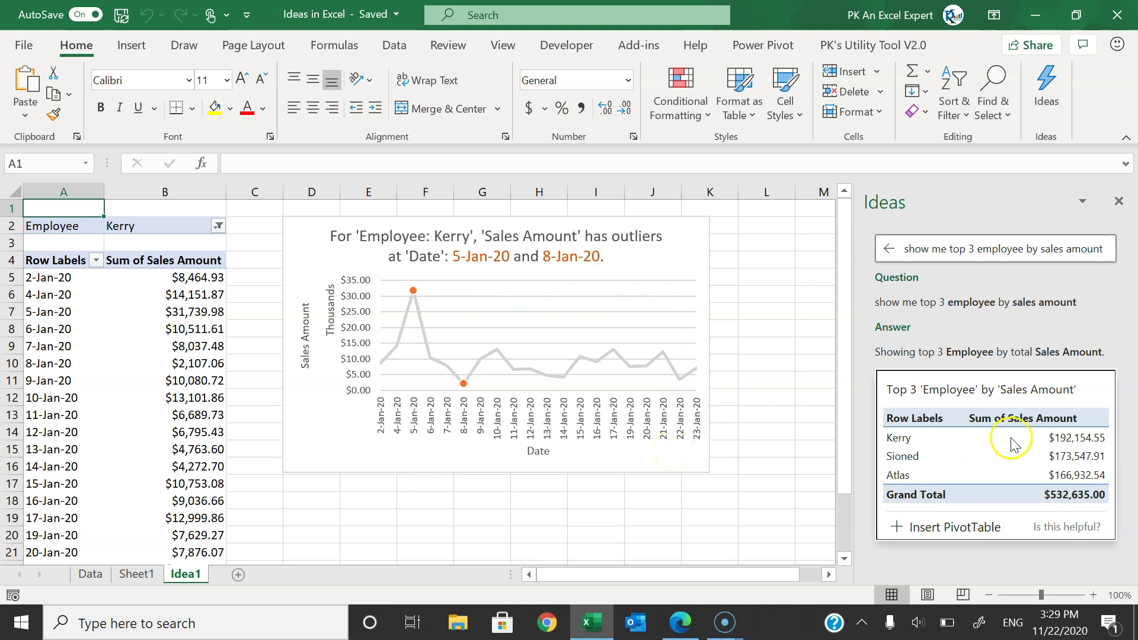
Append 'on column chart' to the question and rerun it
left_click_drag(991, 254, 1041, 250)
left_click(1044, 249)
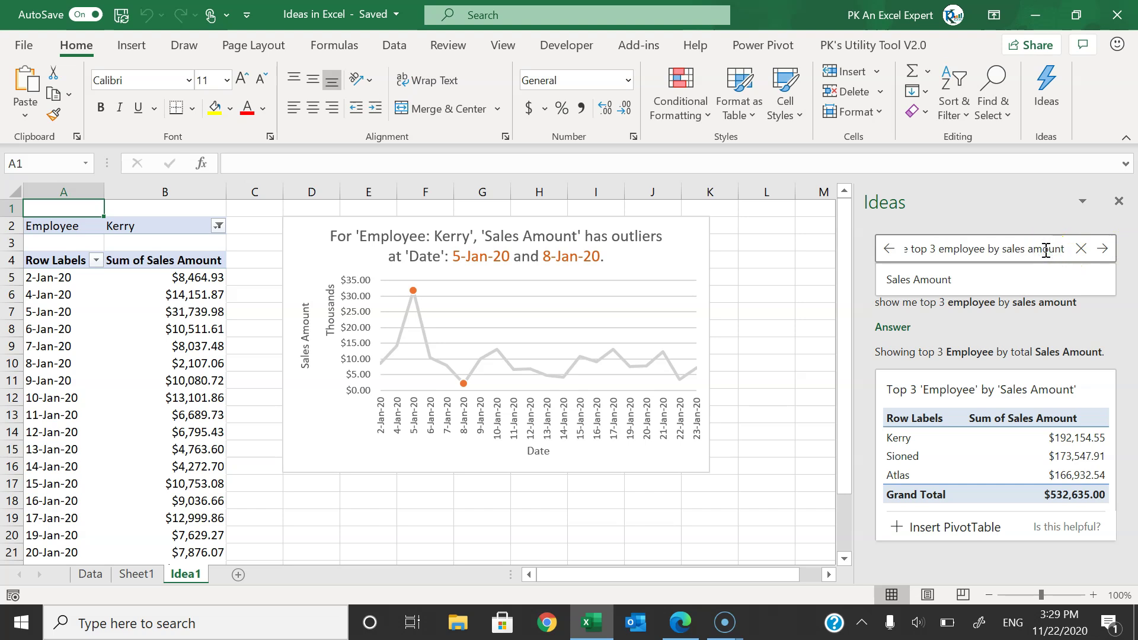
key("End")
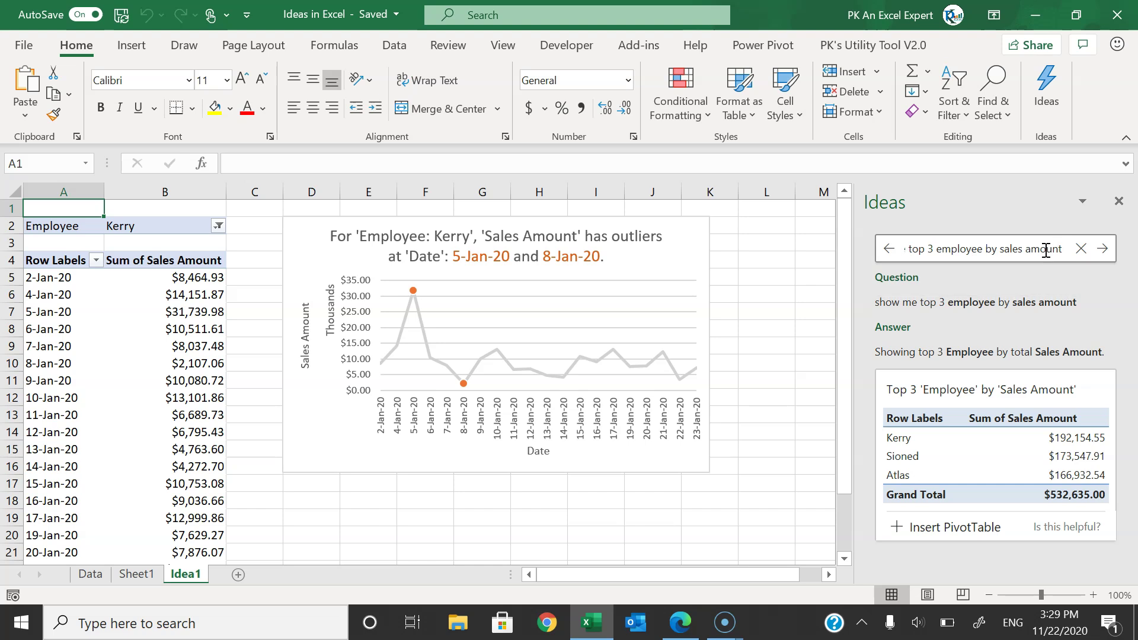
type("on co")
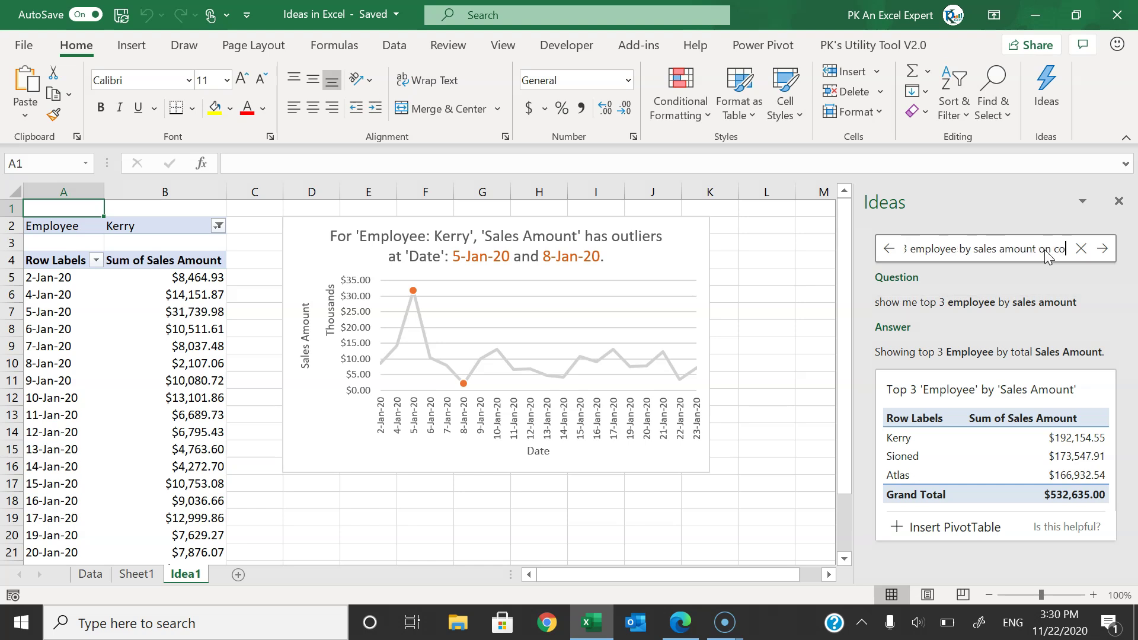
type("lumn char")
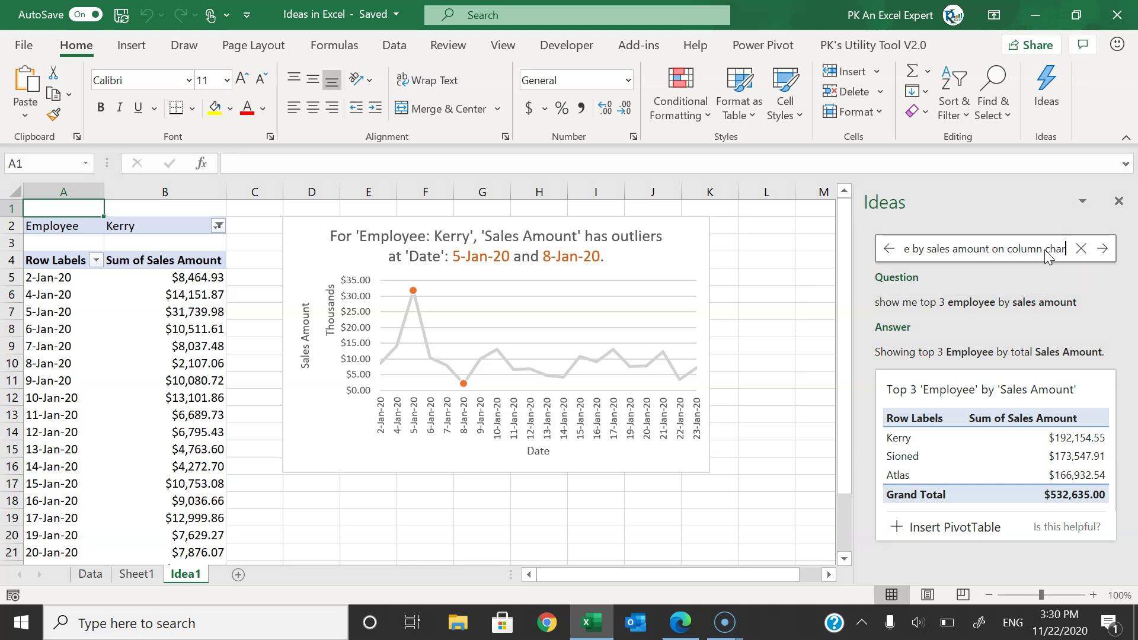
type("t")
key("Return")
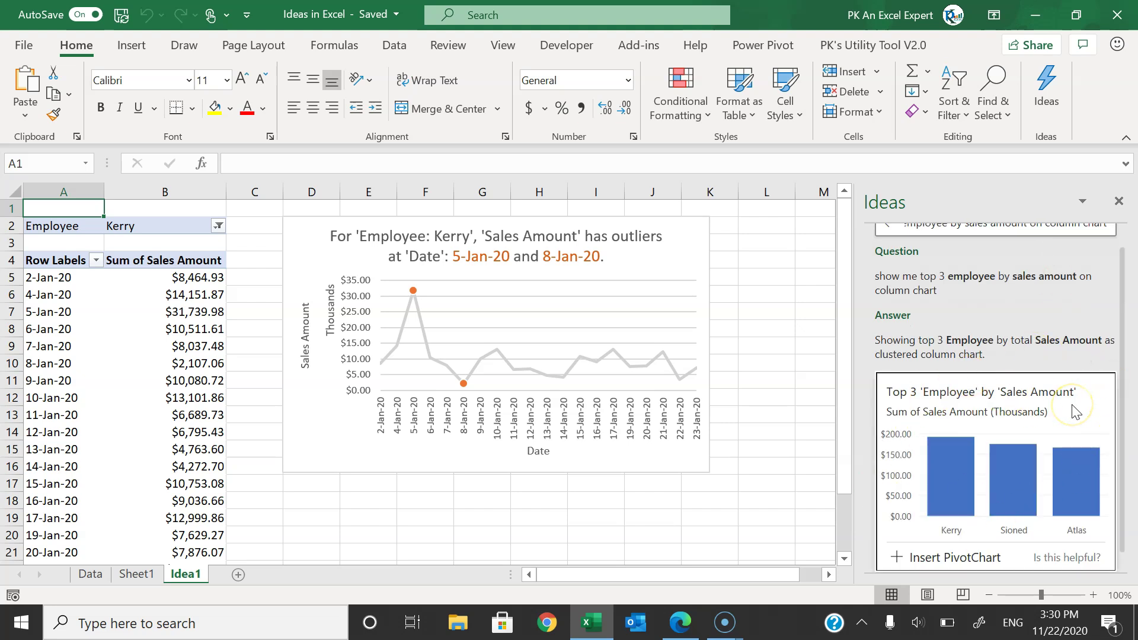
Insert the top-3 employee PivotChart on Idea2, inspect its table and chart, and close the field list
left_click(906, 559)
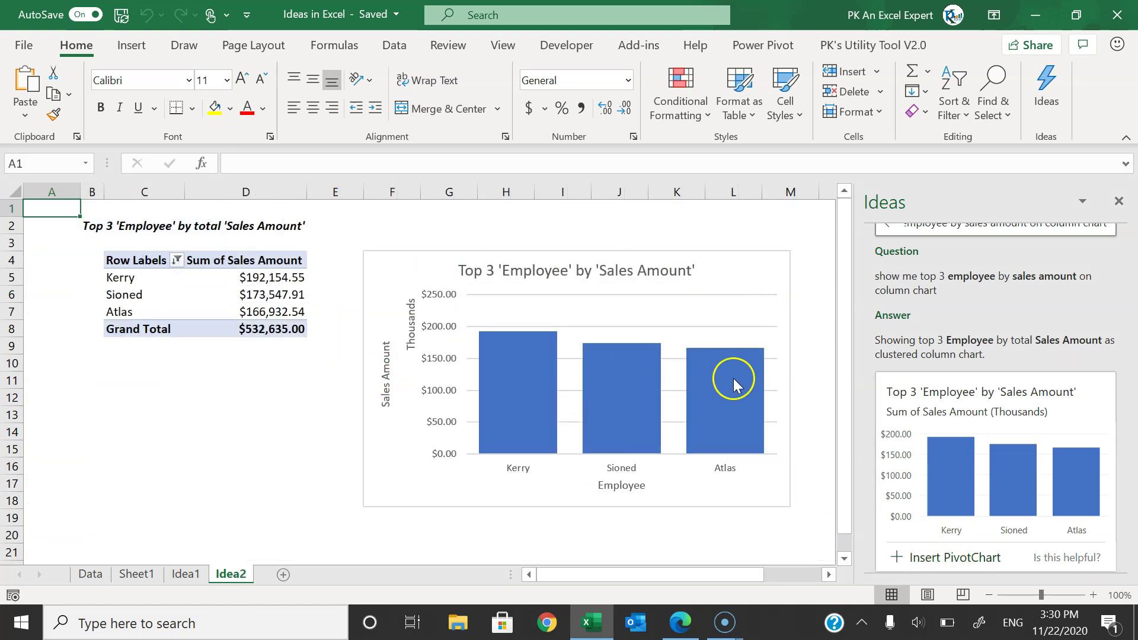
left_click_drag(126, 260, 250, 326)
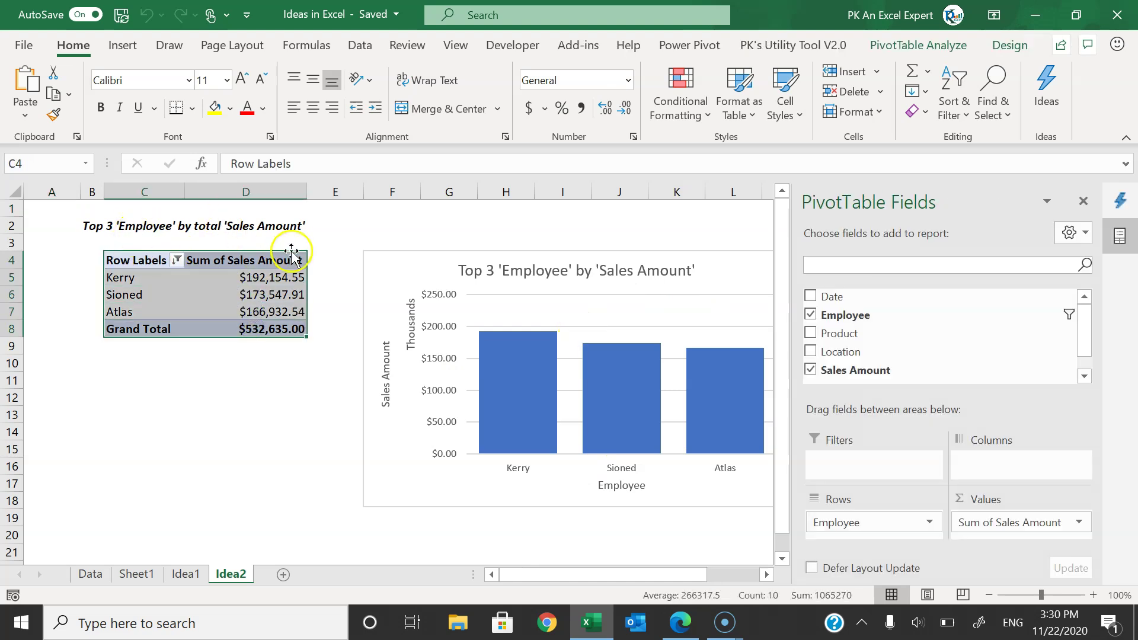
left_click_drag(83, 225, 225, 229)
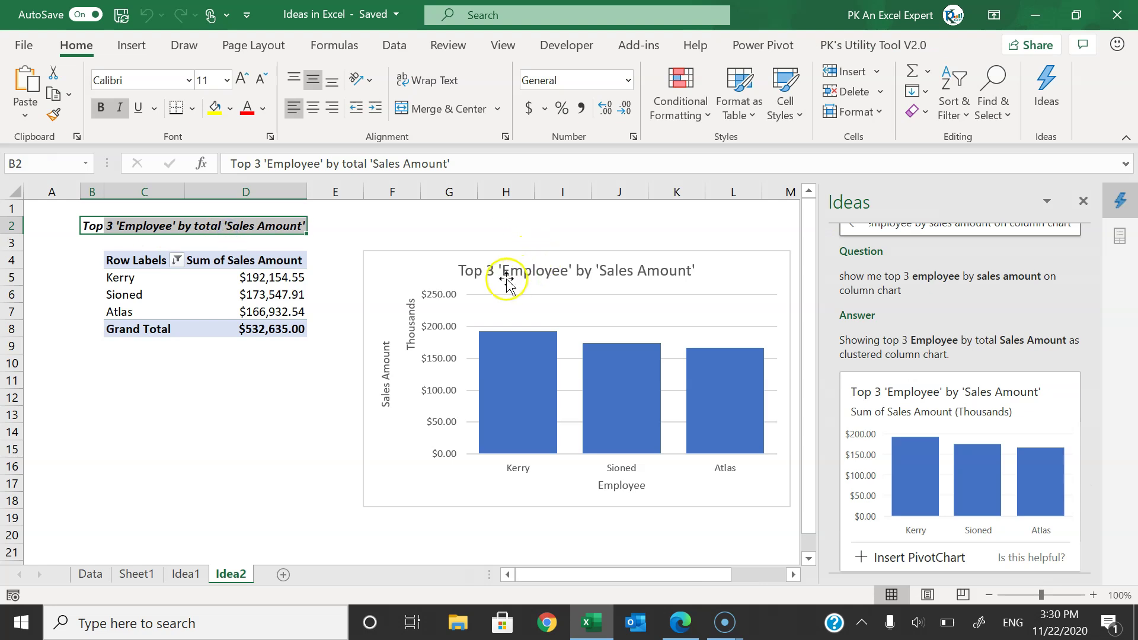
left_click(505, 267)
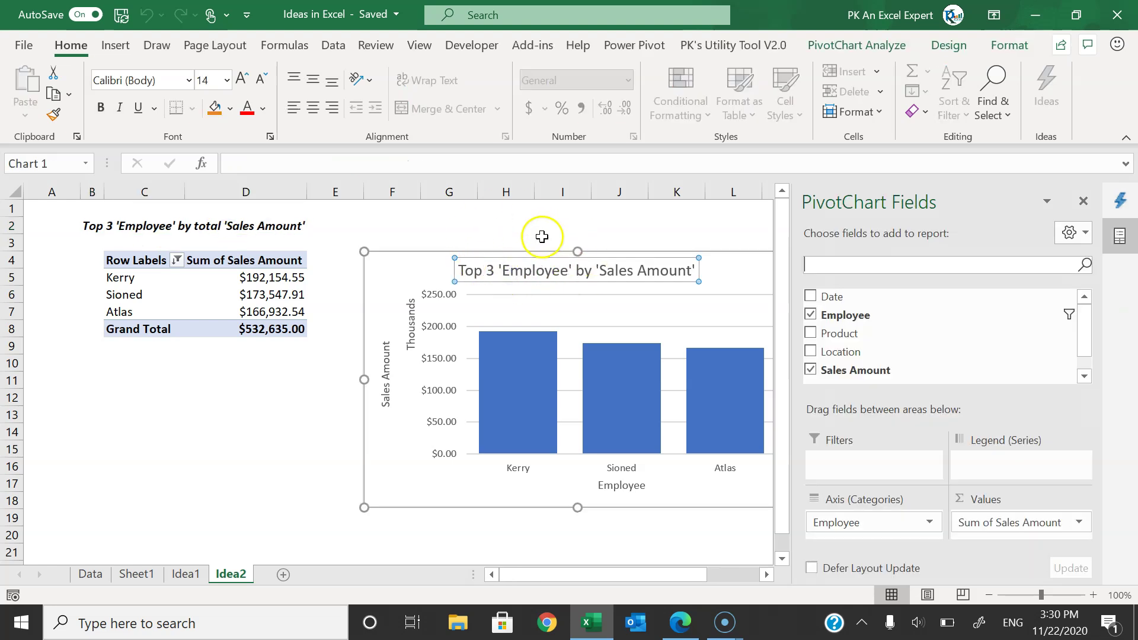
left_click(1083, 204)
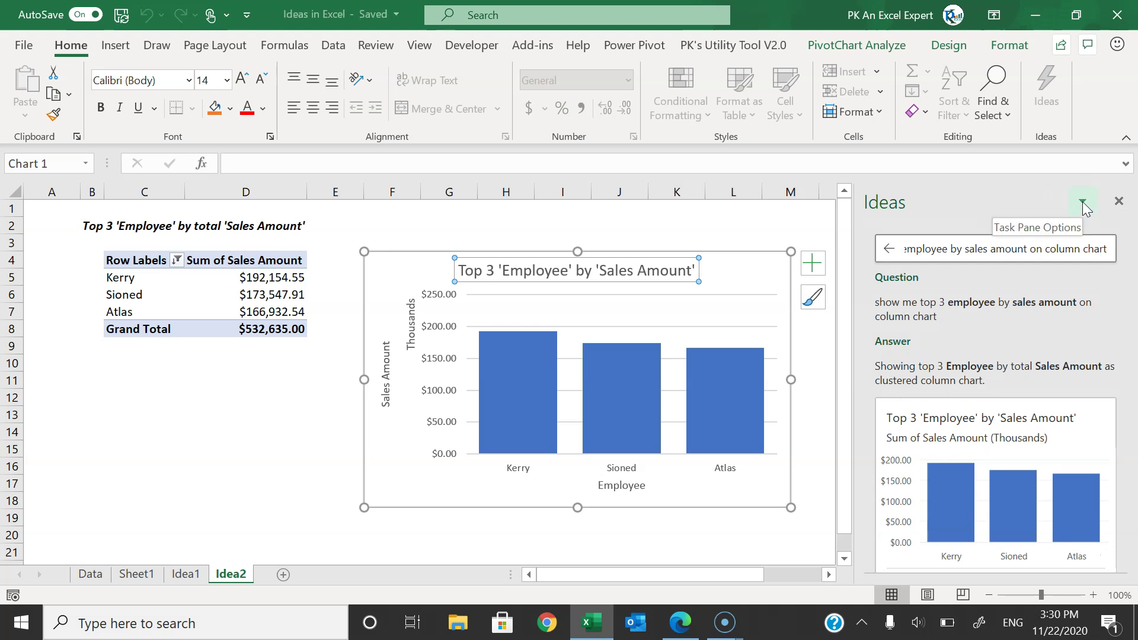
Resize the Ideas pane, then move it to float enlarged over the chart
left_click(1082, 205)
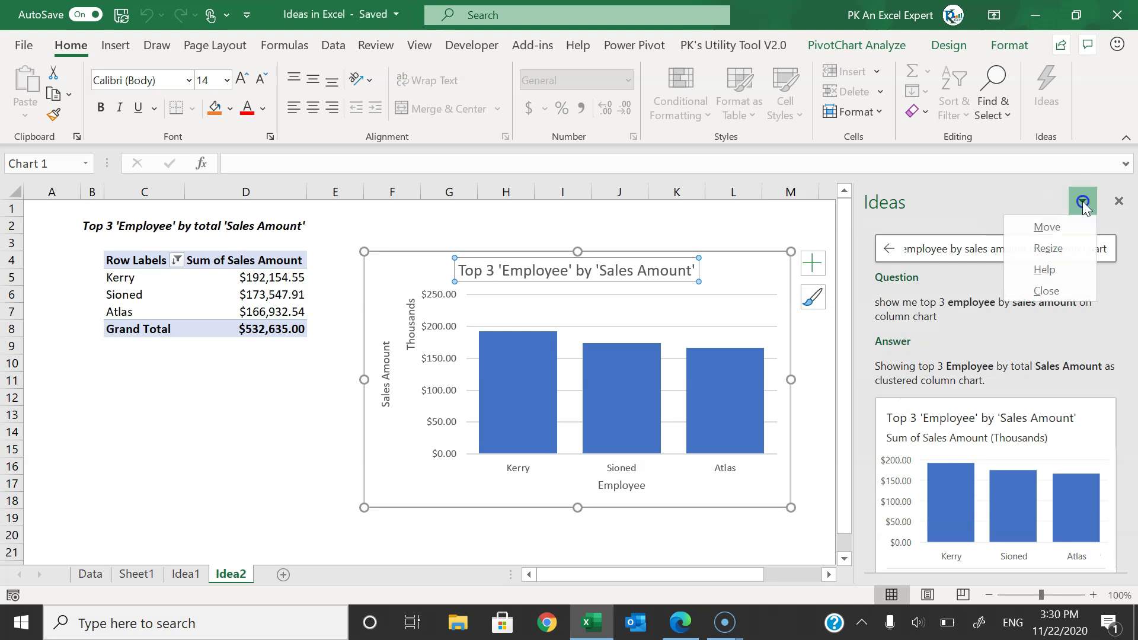
left_click(1058, 249)
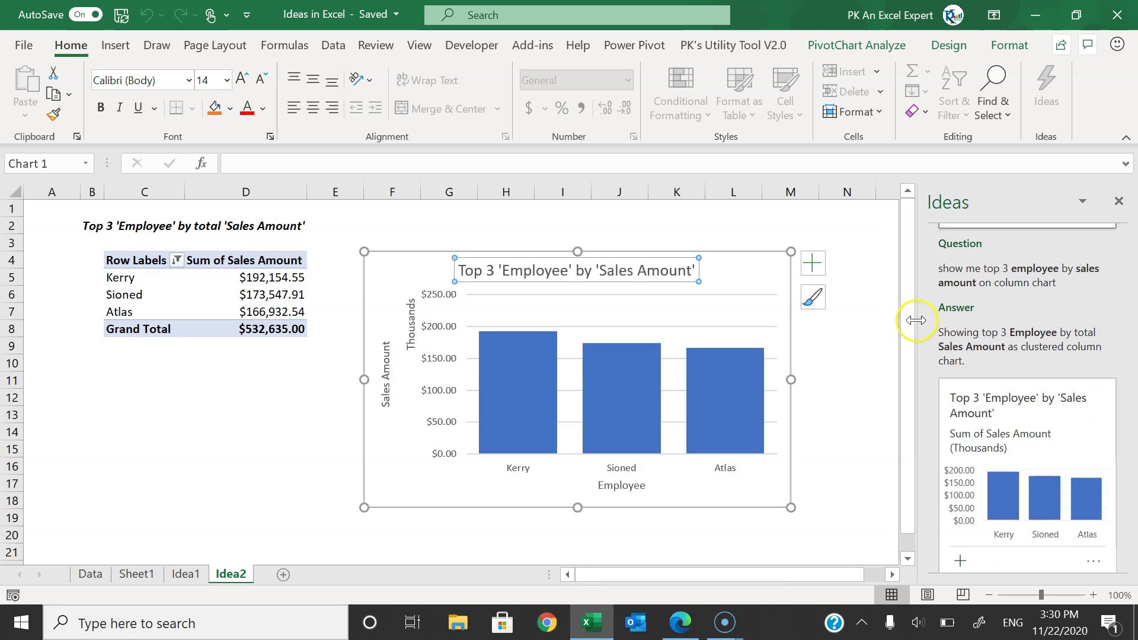
left_click(864, 315)
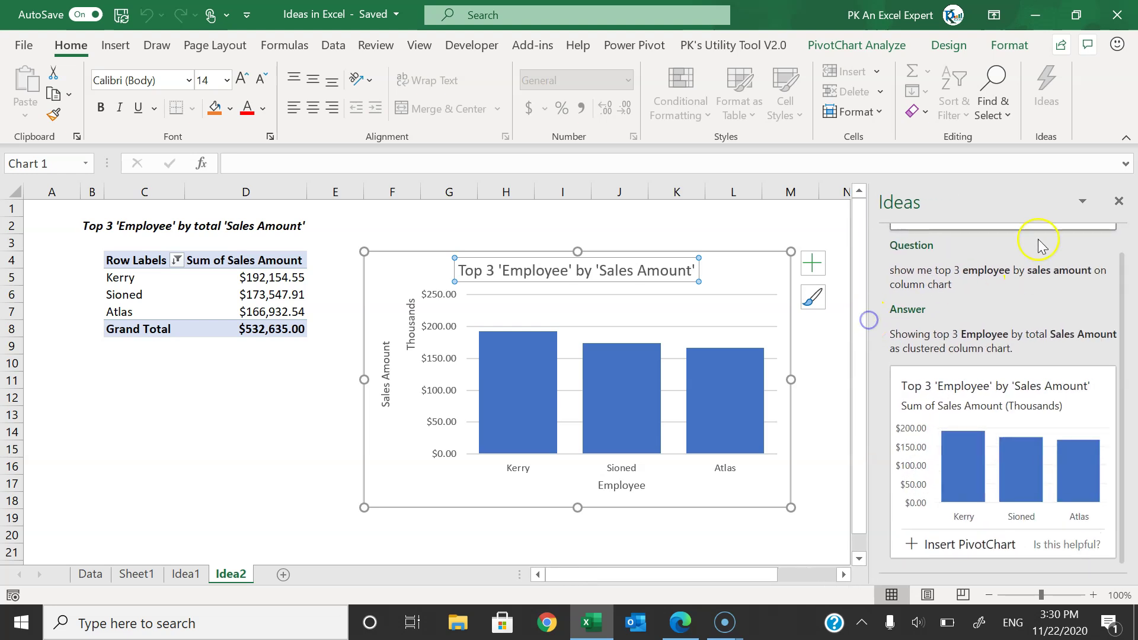
left_click(1082, 205)
left_click(1068, 225)
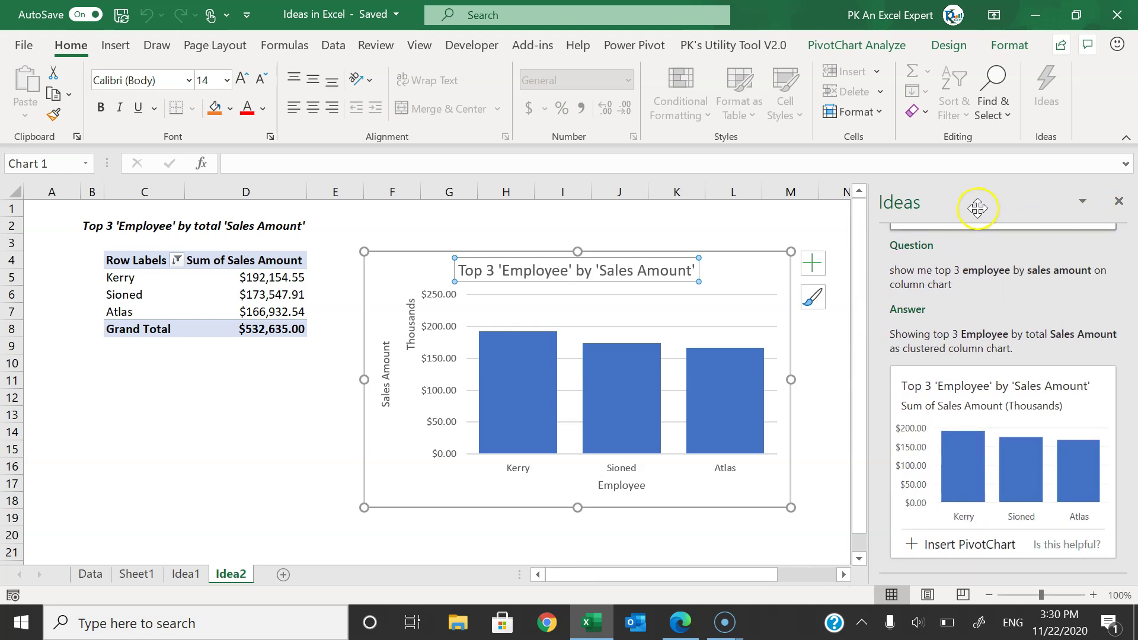
left_click(490, 70)
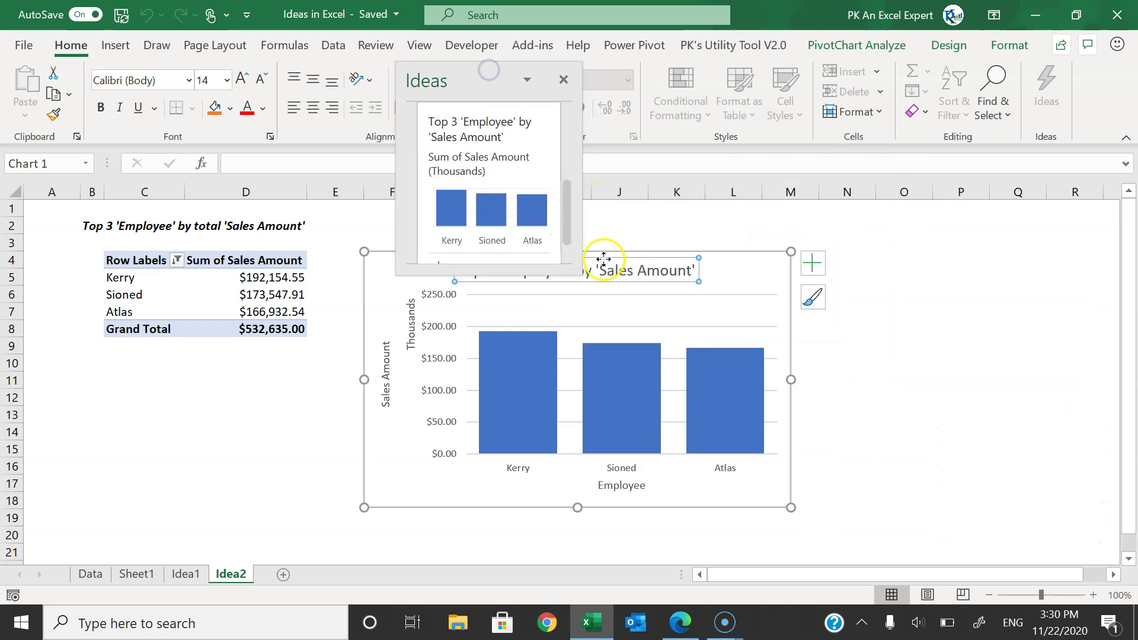
left_click_drag(580, 274, 841, 492)
left_click_drag(592, 78, 675, 99)
Select the old top-3 employee question in the Ideas box for editing
scroll(695, 176, "up", 2)
left_click_drag(833, 148, 605, 146)
left_click(822, 155)
Ask Ideas 'average sales amount by location'
key("ctrl+a")
type("average sales amount by location")
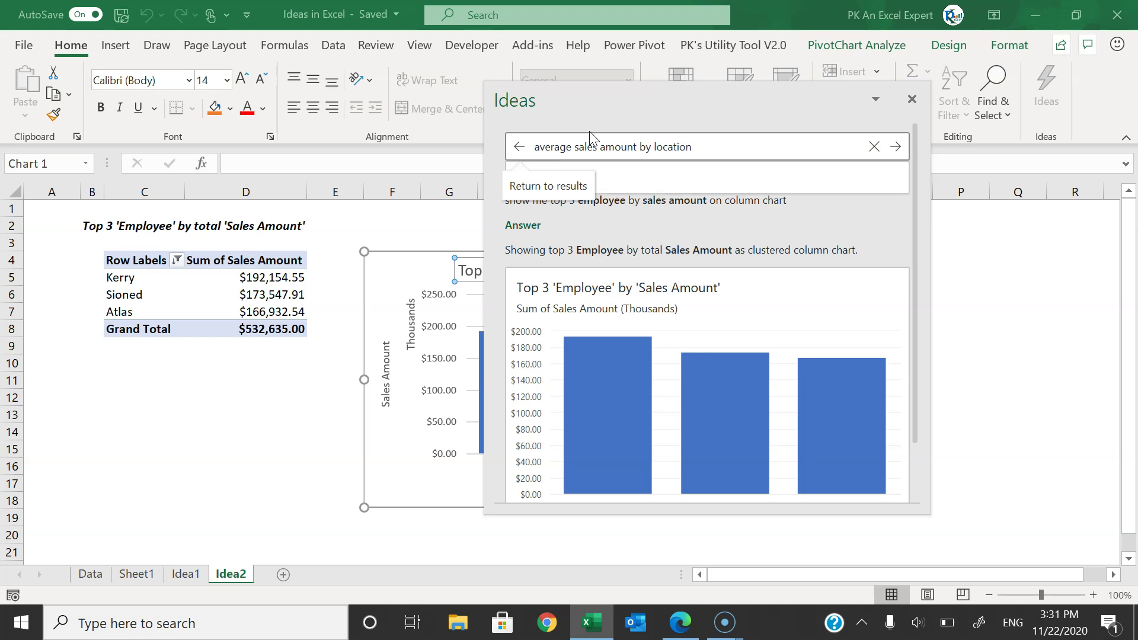
key("Return")
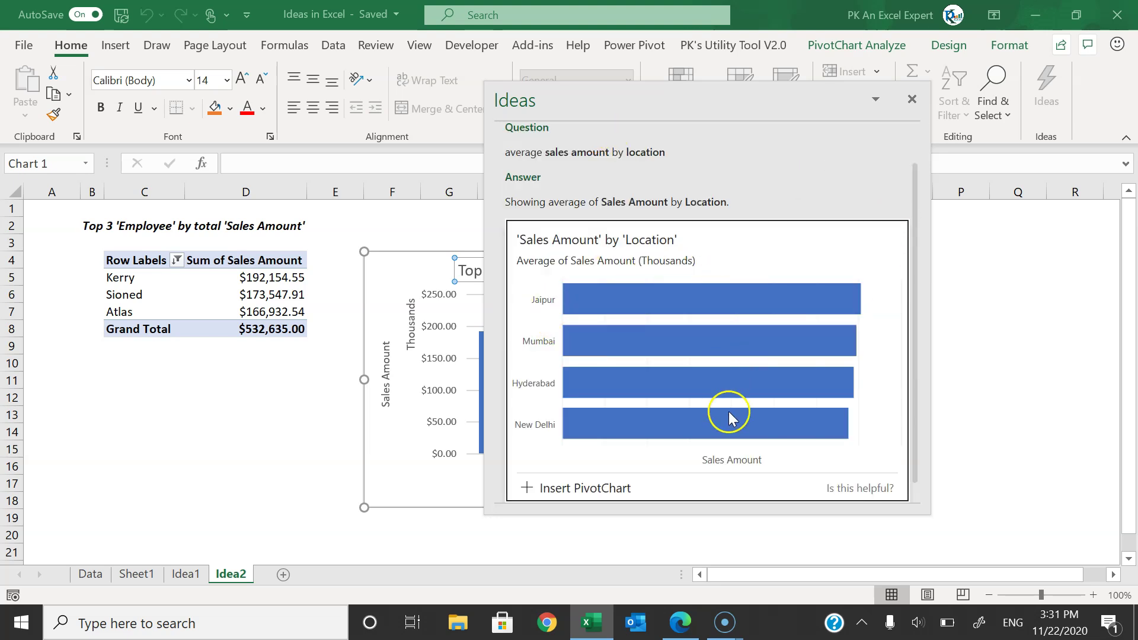
scroll(732, 421, "down", 1)
scroll(701, 161, "up", 3)
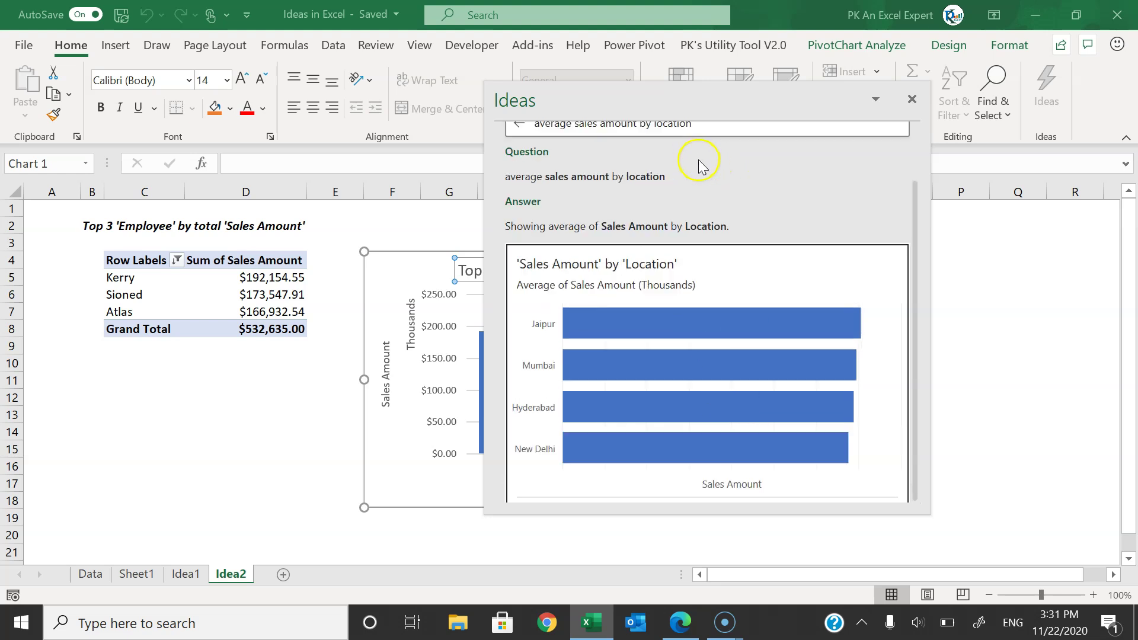
Request the location averages as a table, then as a pie chart
left_click(724, 148)
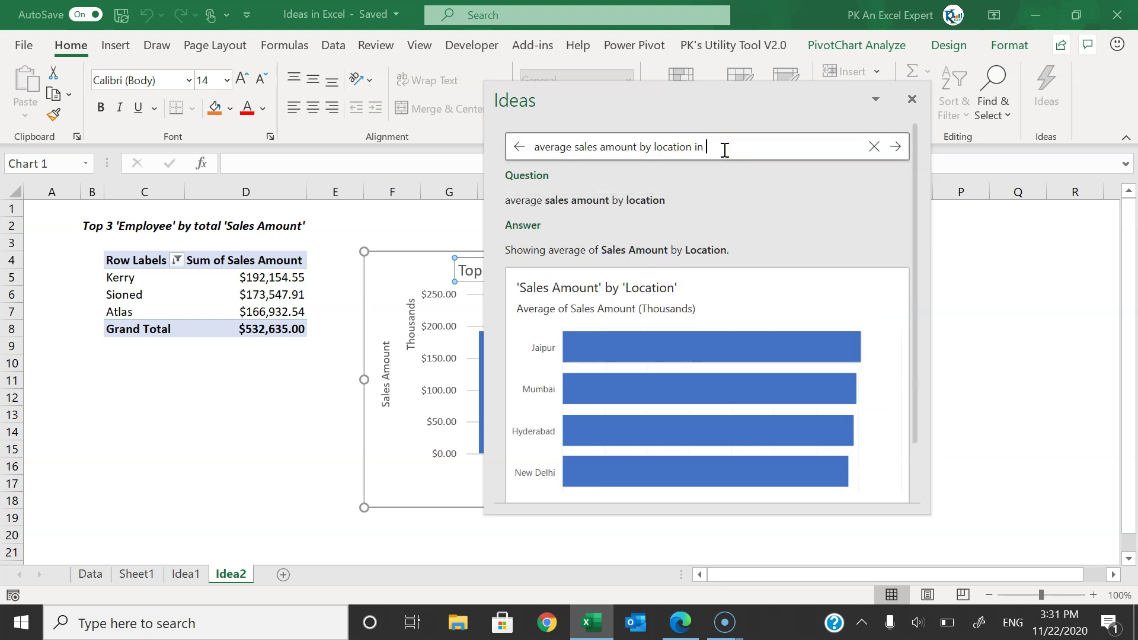
key("Return")
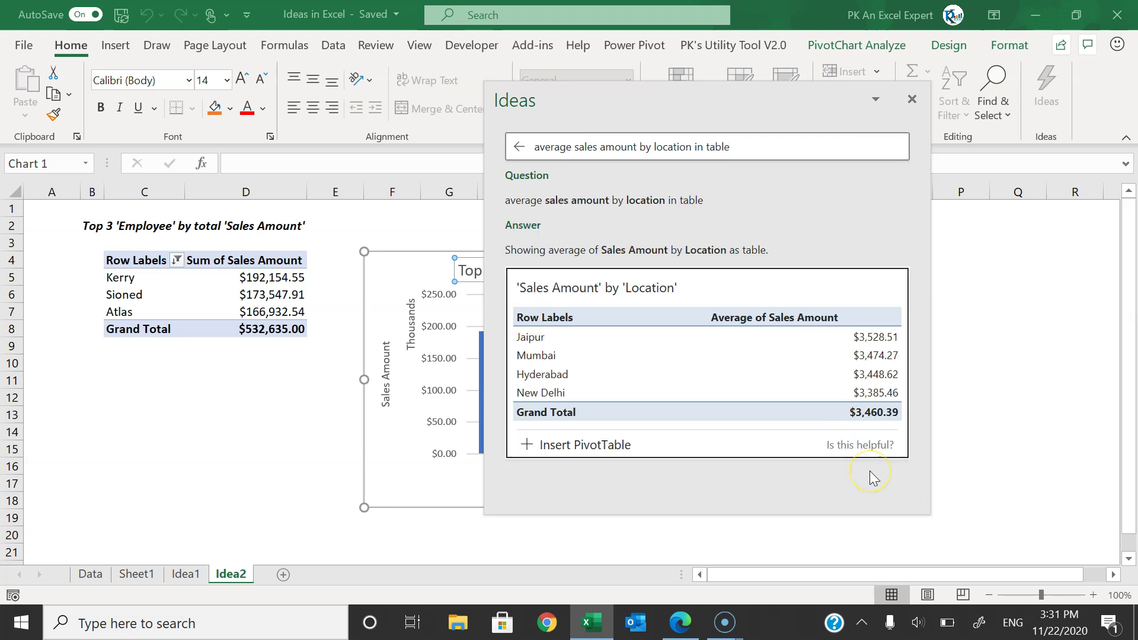
left_click(730, 145)
key("BackSpace")
key("BackSpace")
key("BackSpace")
type("pie chart")
key("Return")
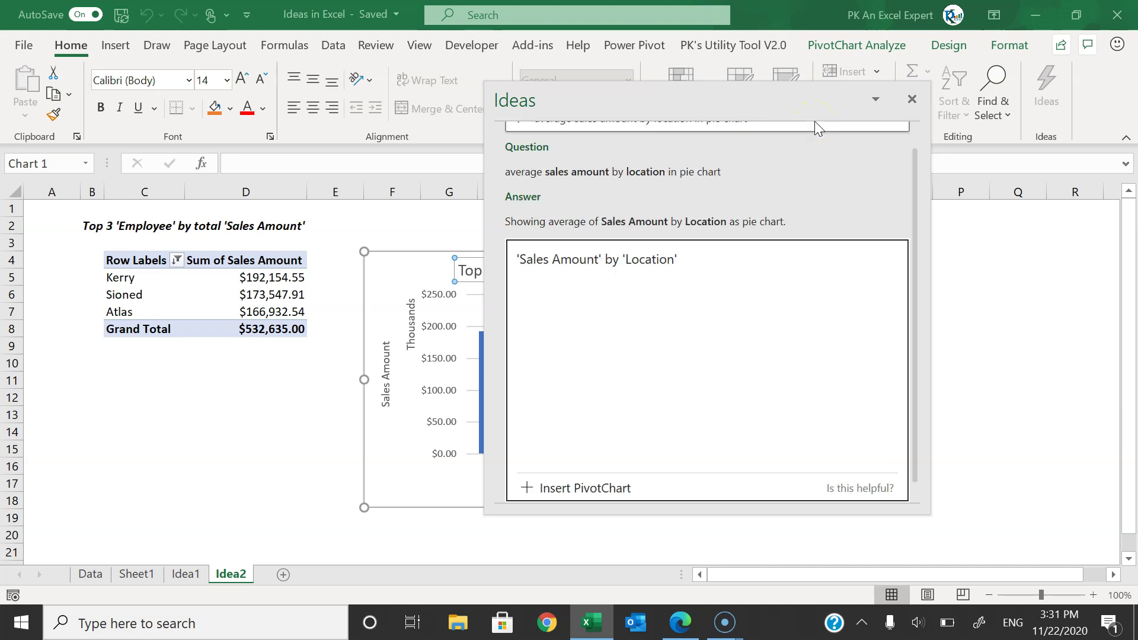
Change the question to request a doughnut chart instead of a pie chart
scroll(746, 480, "up", 1)
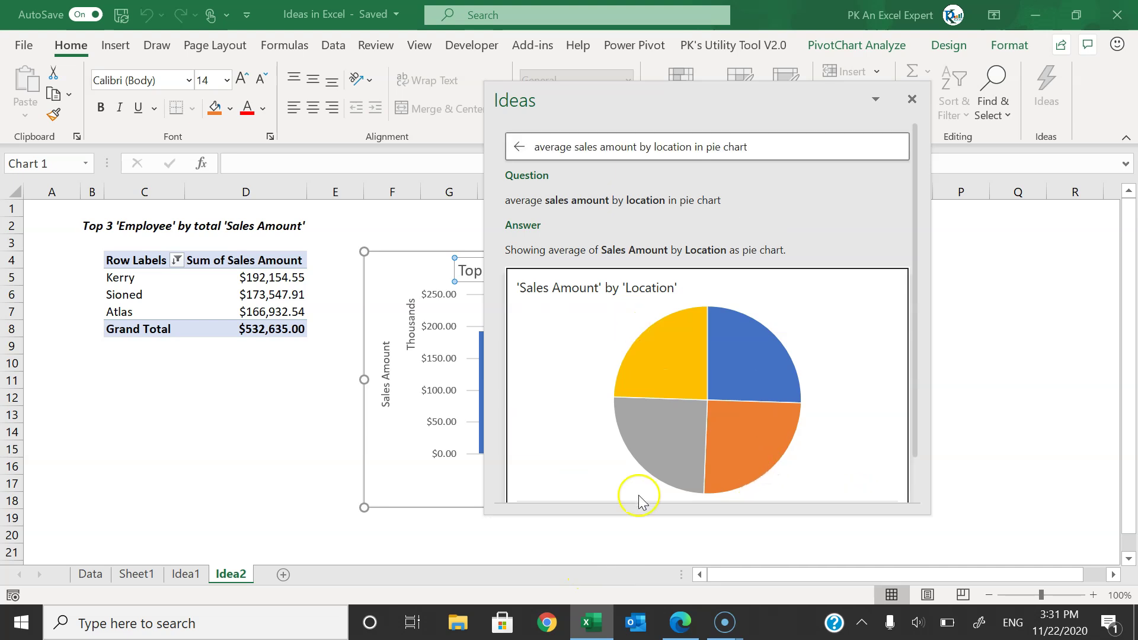
left_click(784, 151)
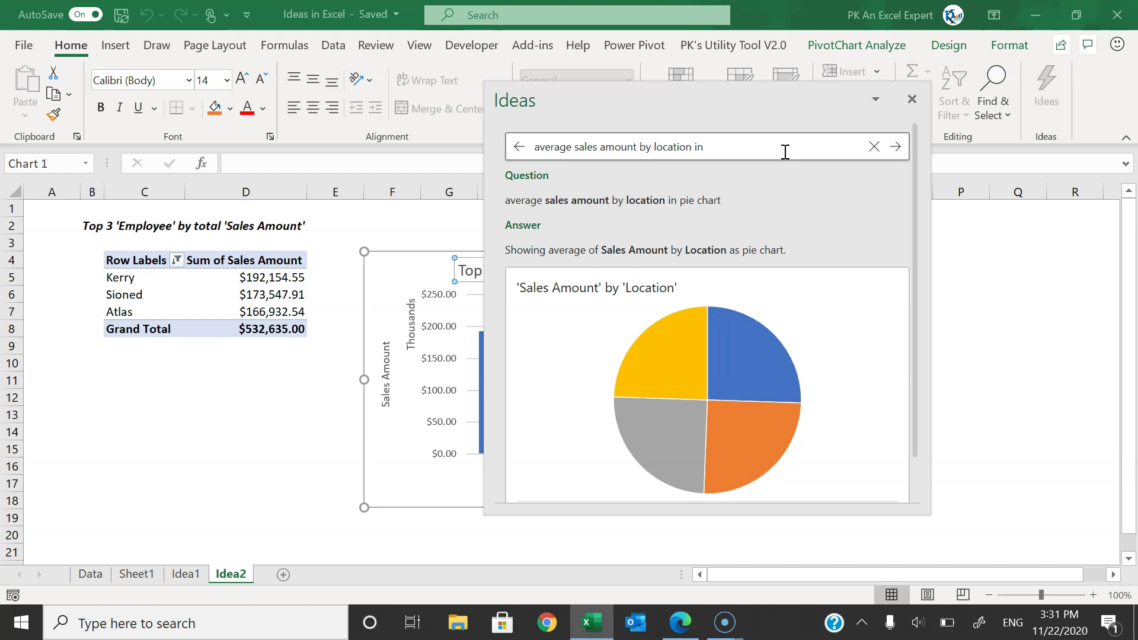
type("doughnut chart")
key("Return")
scroll(762, 281, "up", 1)
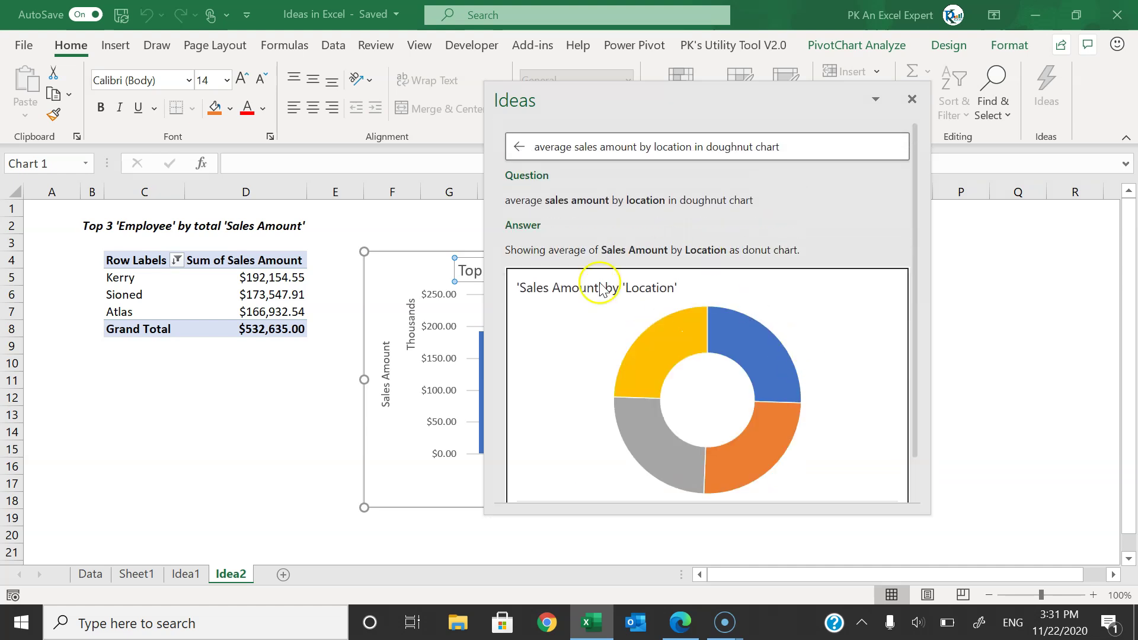
scroll(880, 359, "down", 2)
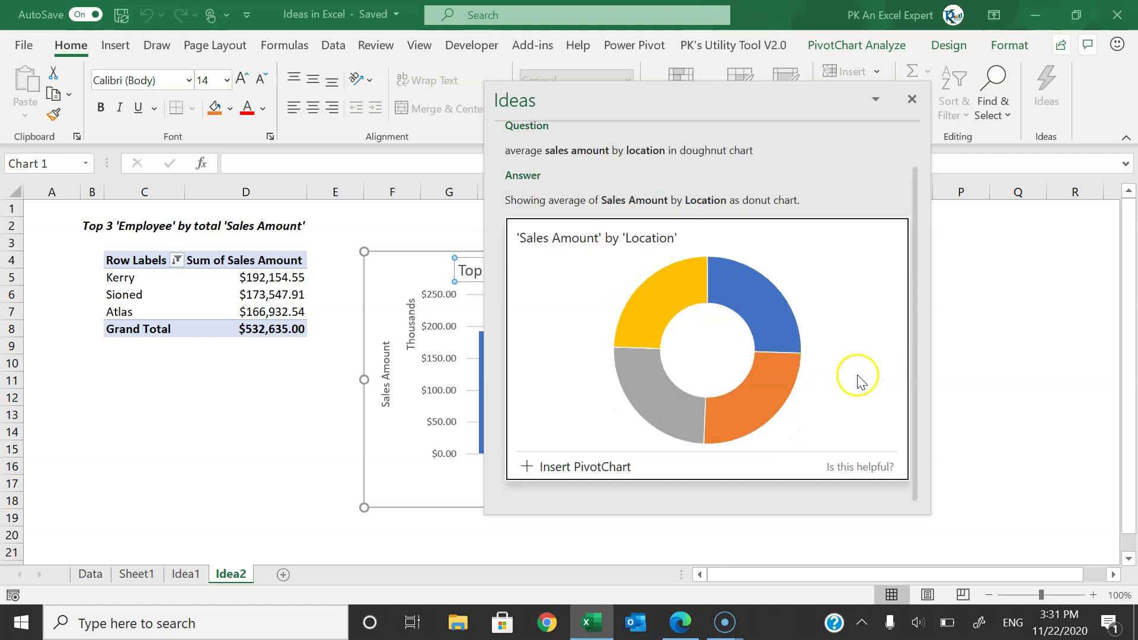
Insert the doughnut PivotChart on a new Idea3 sheet and close the Ideas pane
left_click(572, 469)
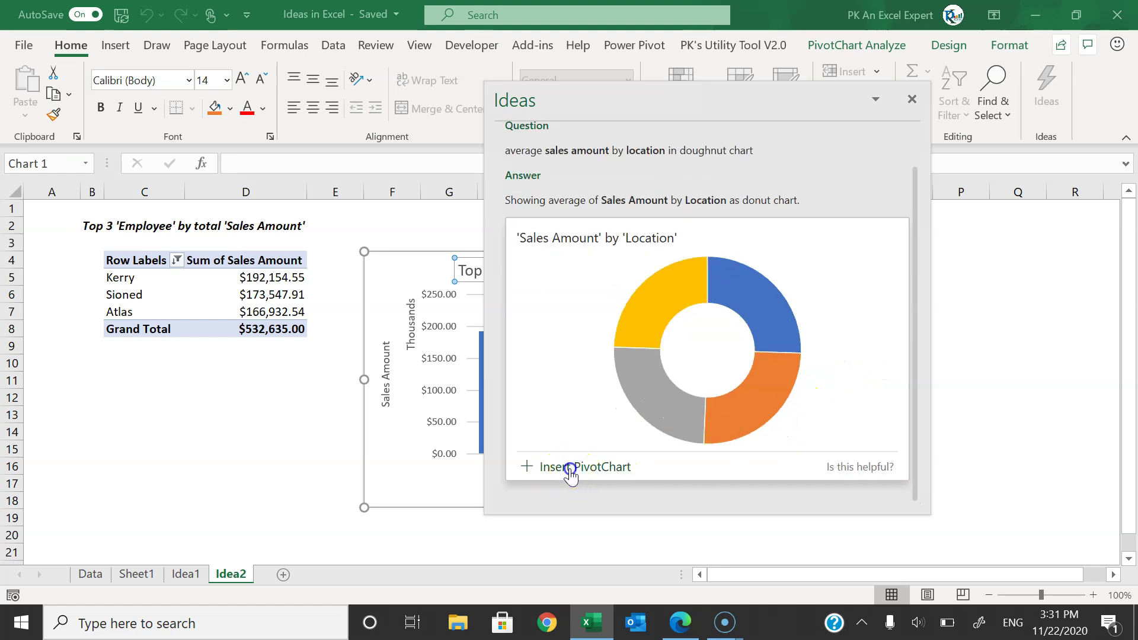
double_click(790, 107)
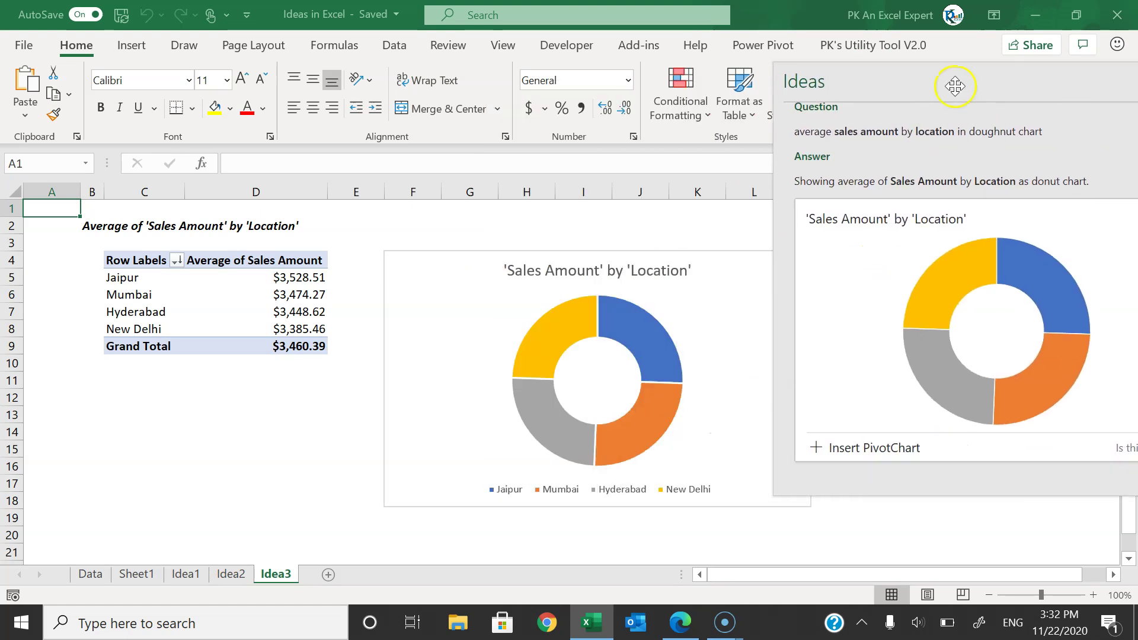
left_click_drag(954, 84, 625, 80)
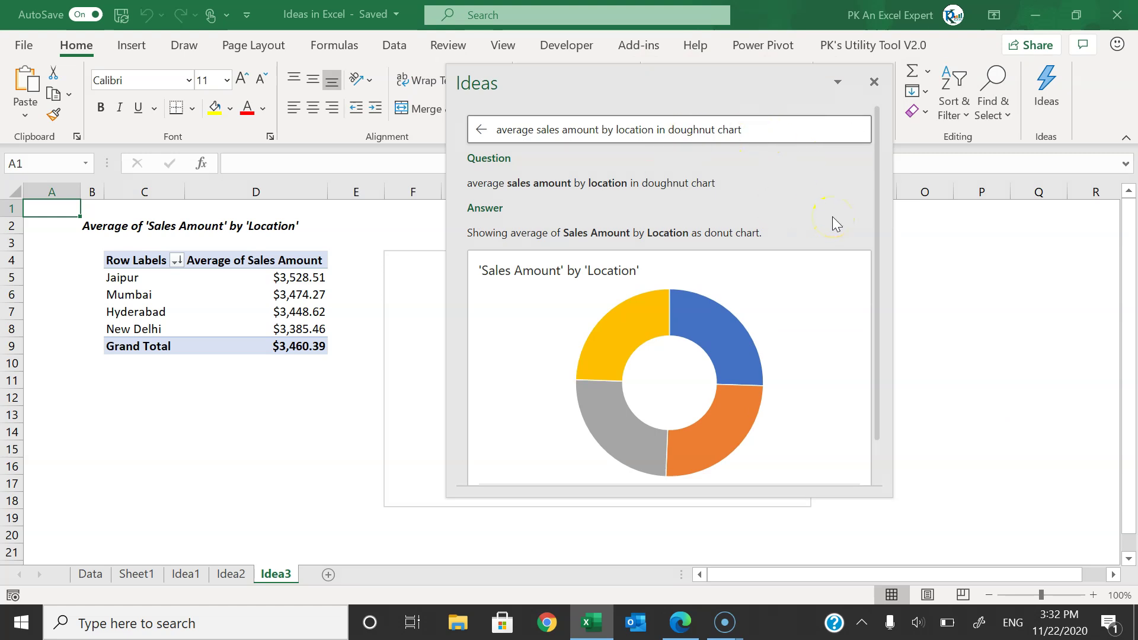
left_click(873, 82)
Switch to the Data sheet and select cells inside the sales table
left_click(107, 580)
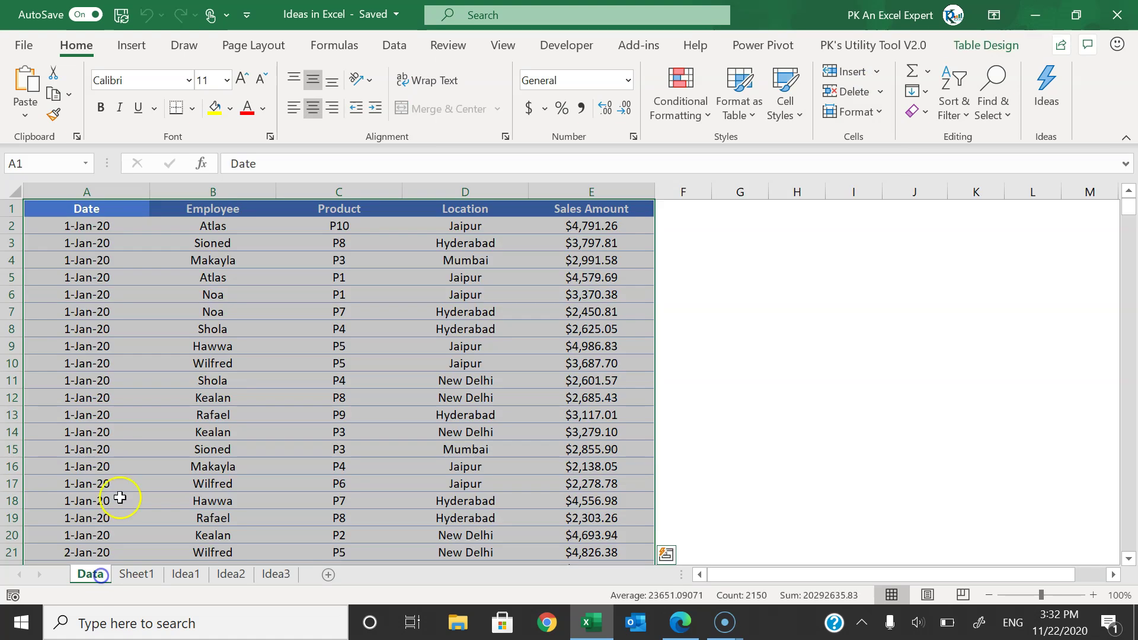
left_click(287, 259)
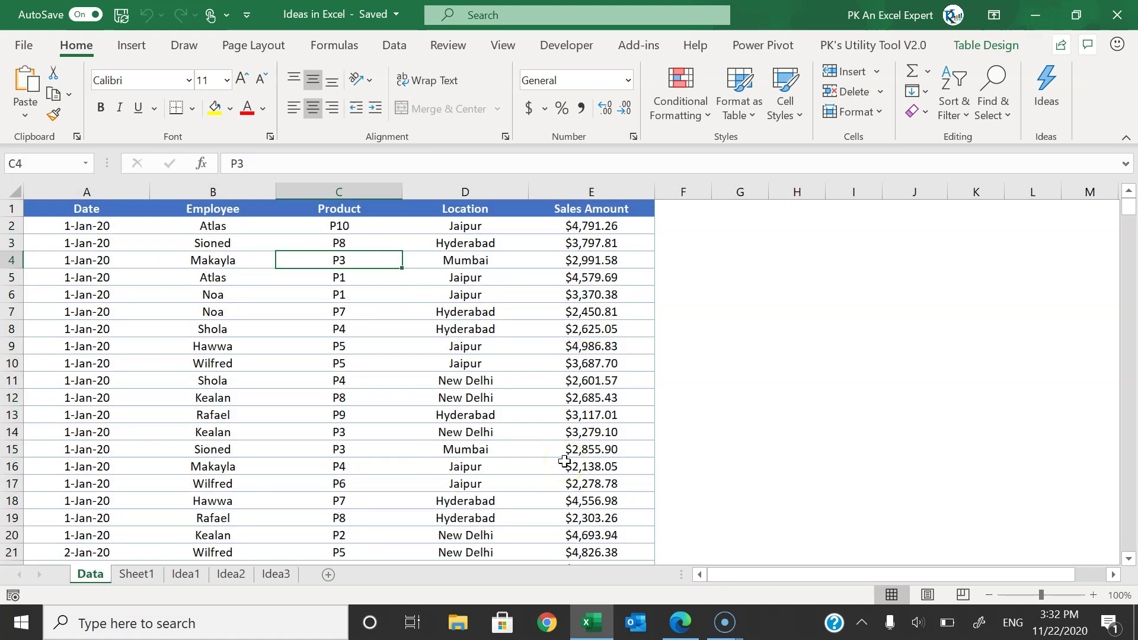
left_click(224, 226)
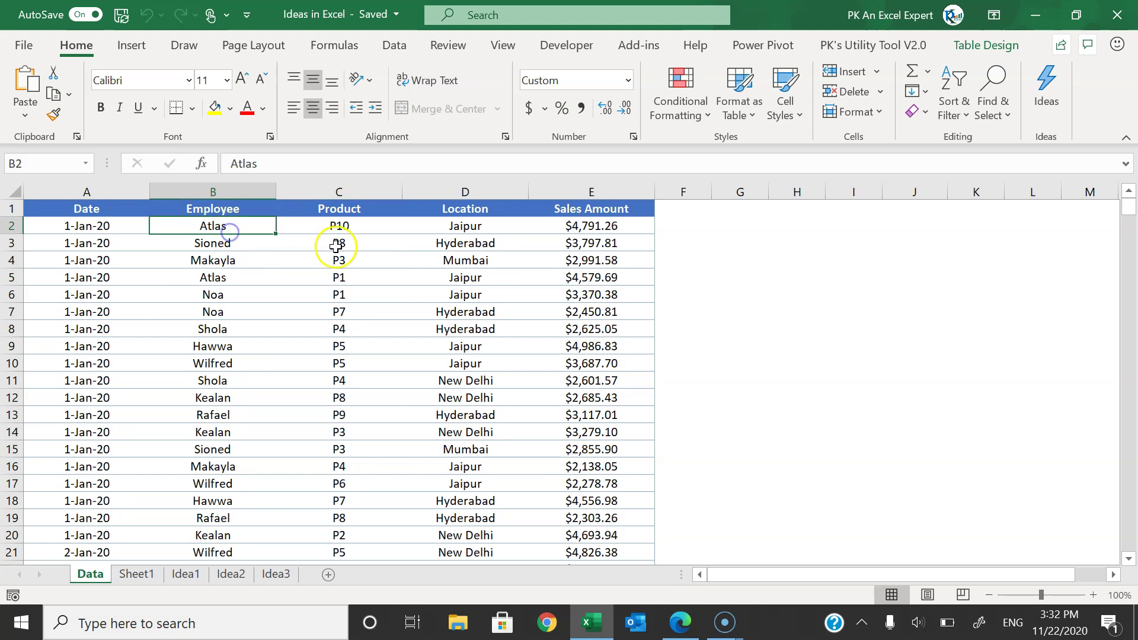
left_click(675, 223)
left_click(517, 232)
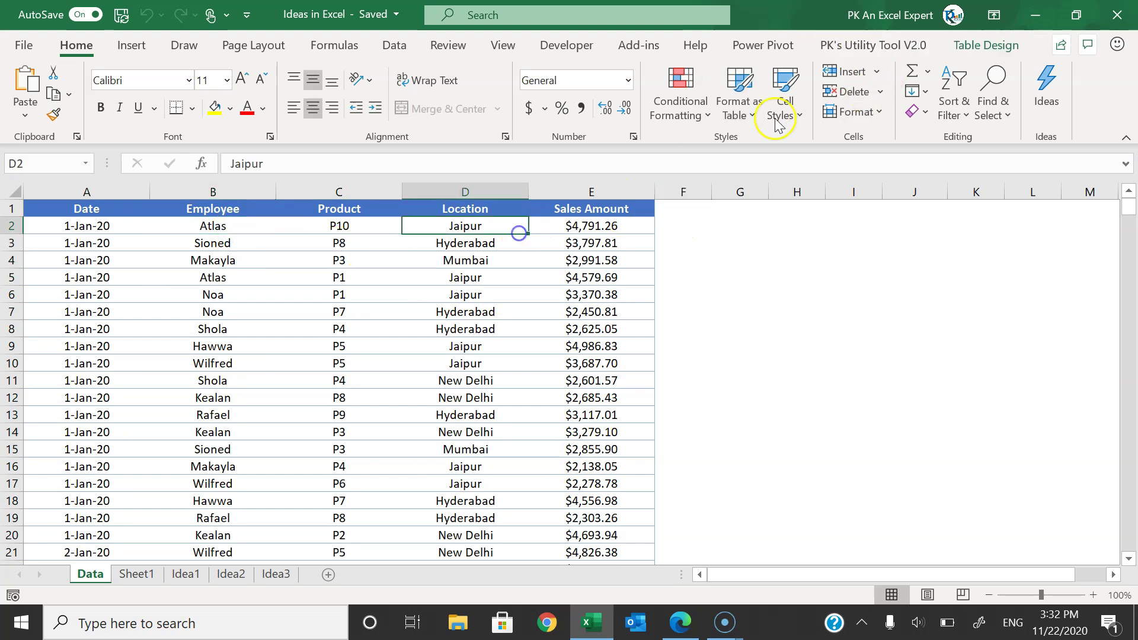
Confirm in Table Design that the table is named Table1, then switch to Sheet1
left_click(1011, 52)
left_click(60, 95)
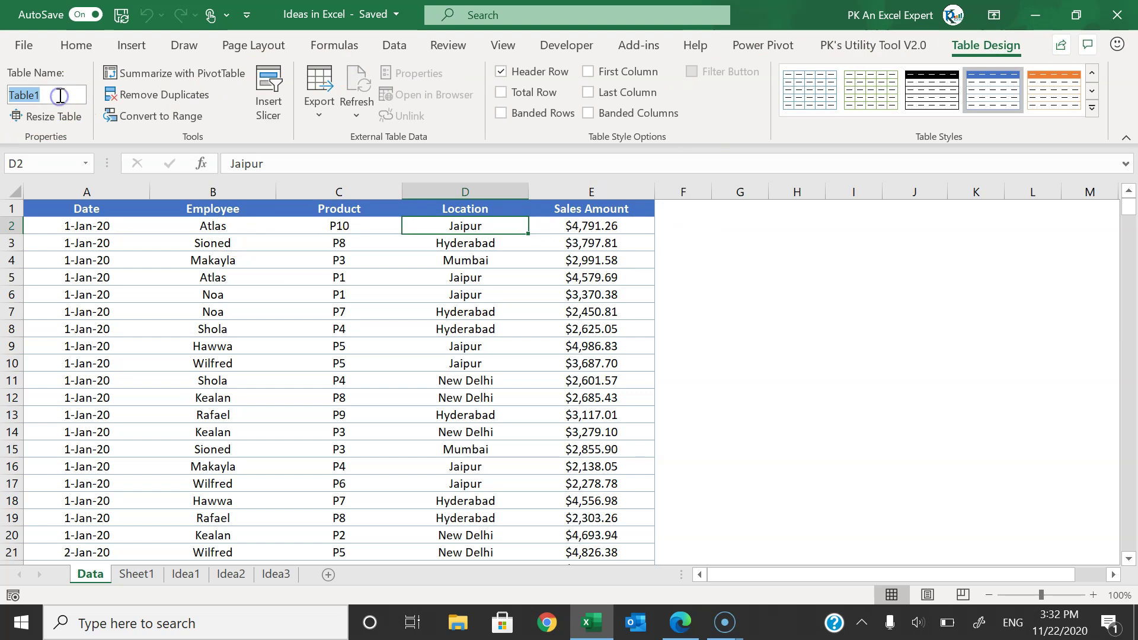
left_click(292, 211)
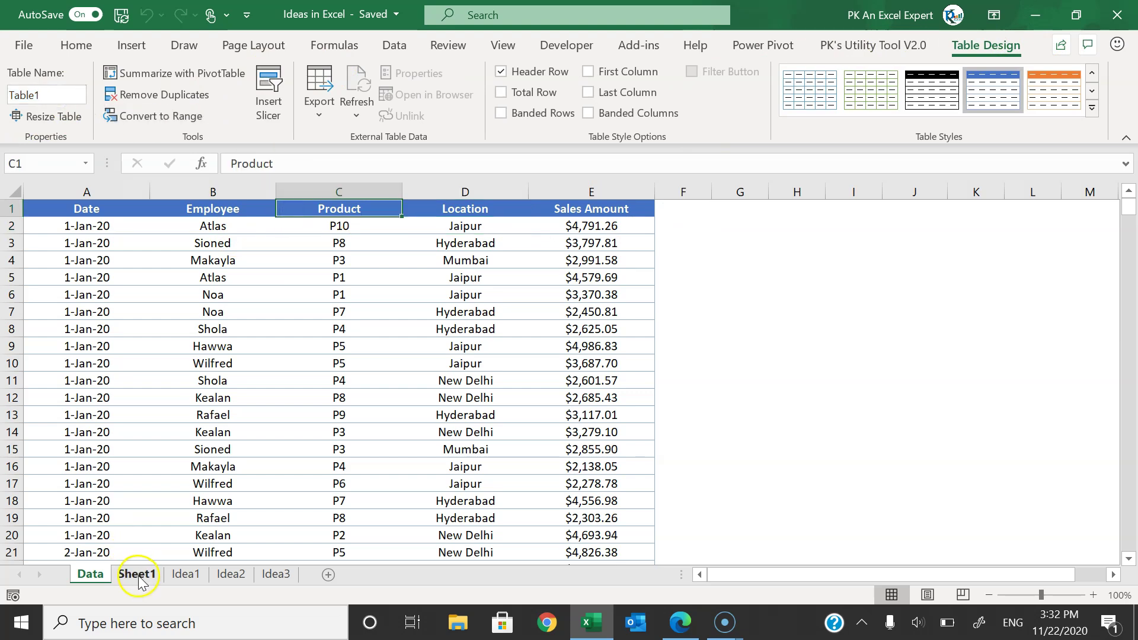
left_click(137, 574)
left_click_drag(53, 209, 162, 464)
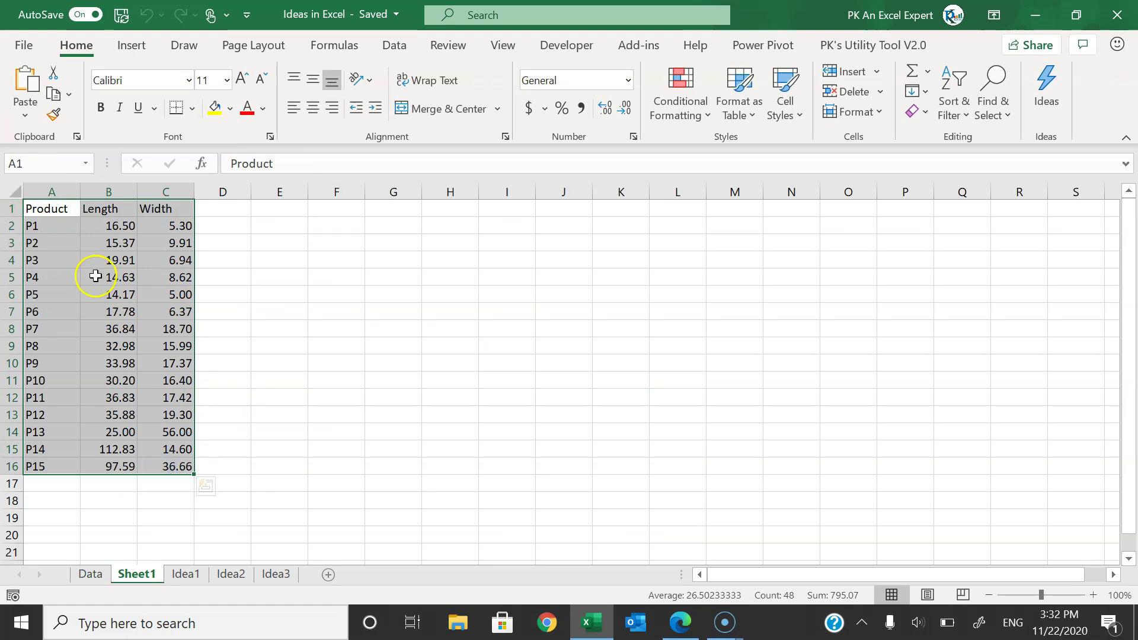
key("shift+Up")
key("shift+Up")
left_click_drag(58, 212, 181, 455)
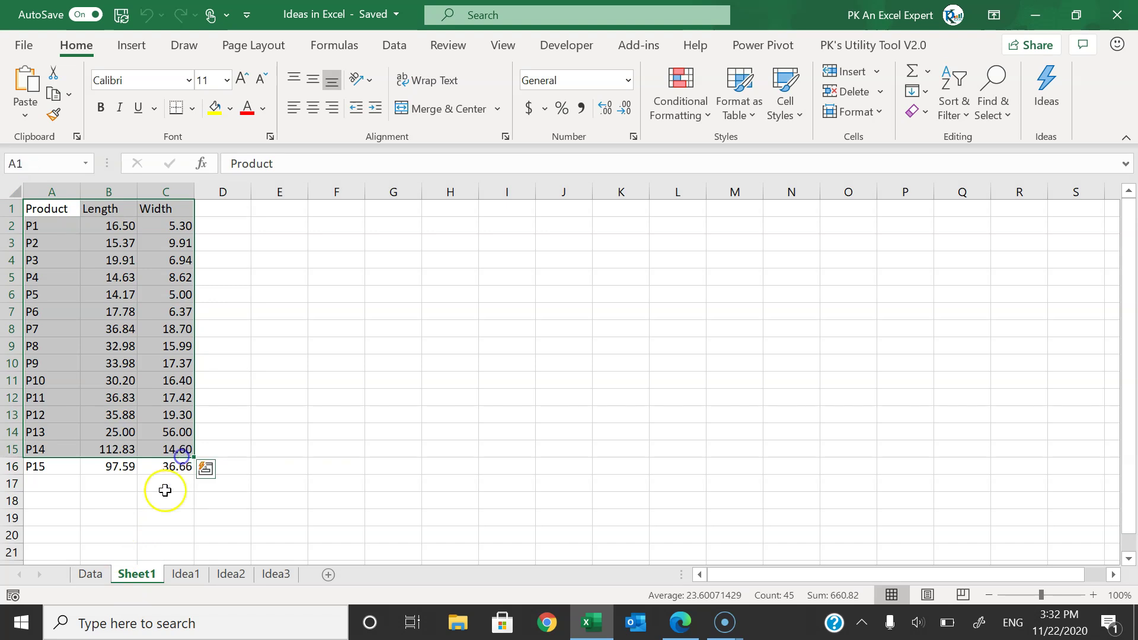
left_click(91, 573)
left_click_drag(127, 211, 592, 418)
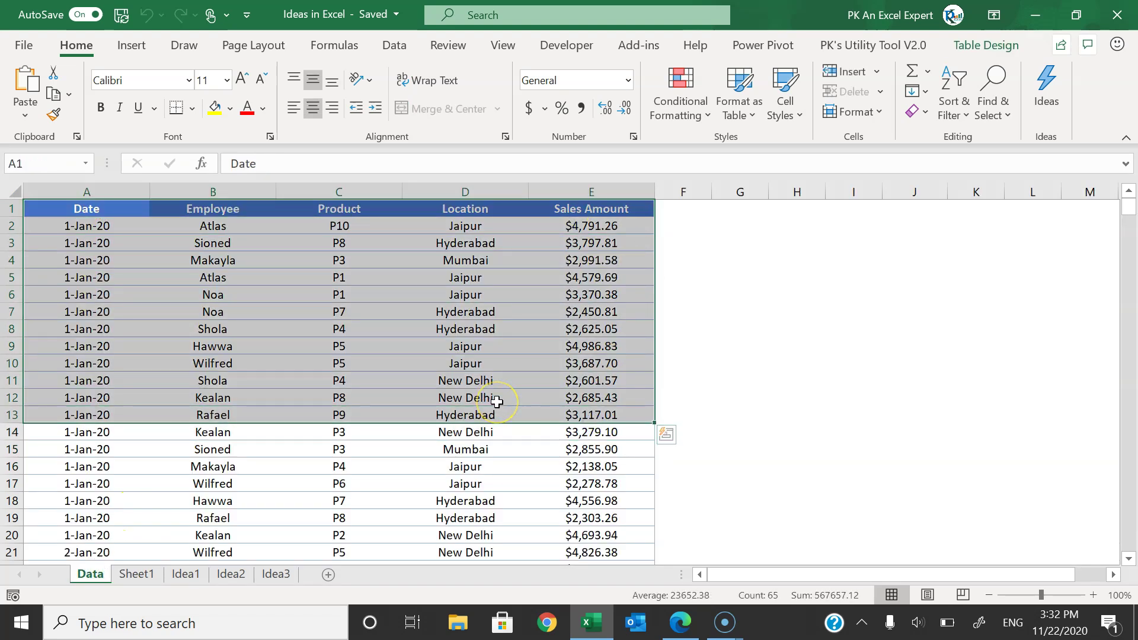
left_click(186, 276)
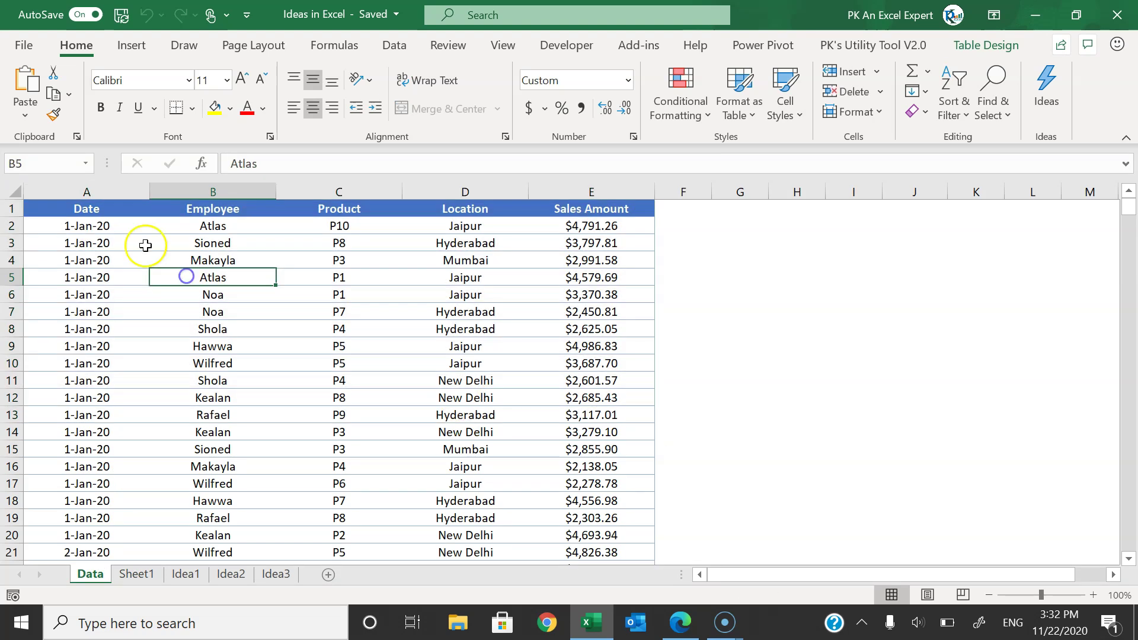
left_click(51, 209)
left_click_drag(208, 211, 598, 210)
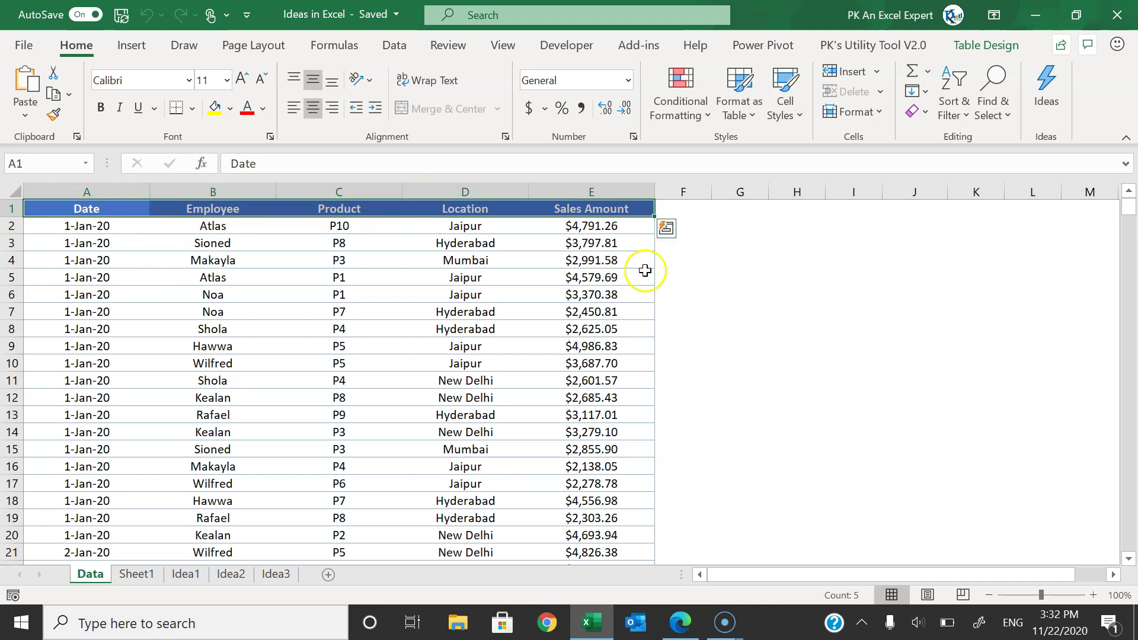
left_click(571, 262)
left_click_drag(88, 207, 571, 380)
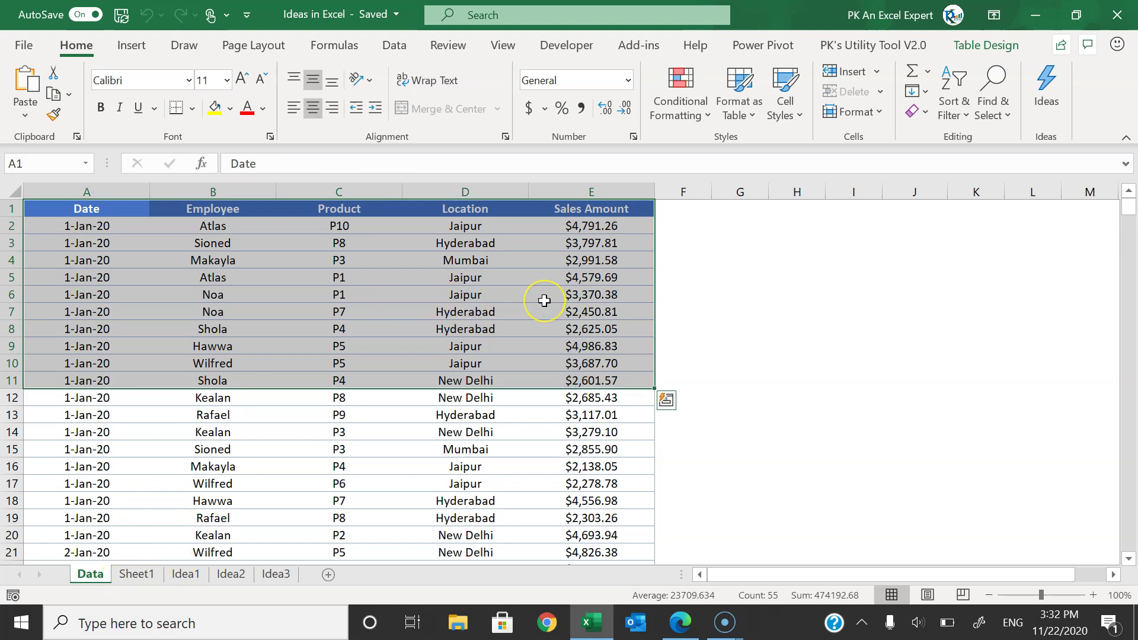
left_click(136, 573)
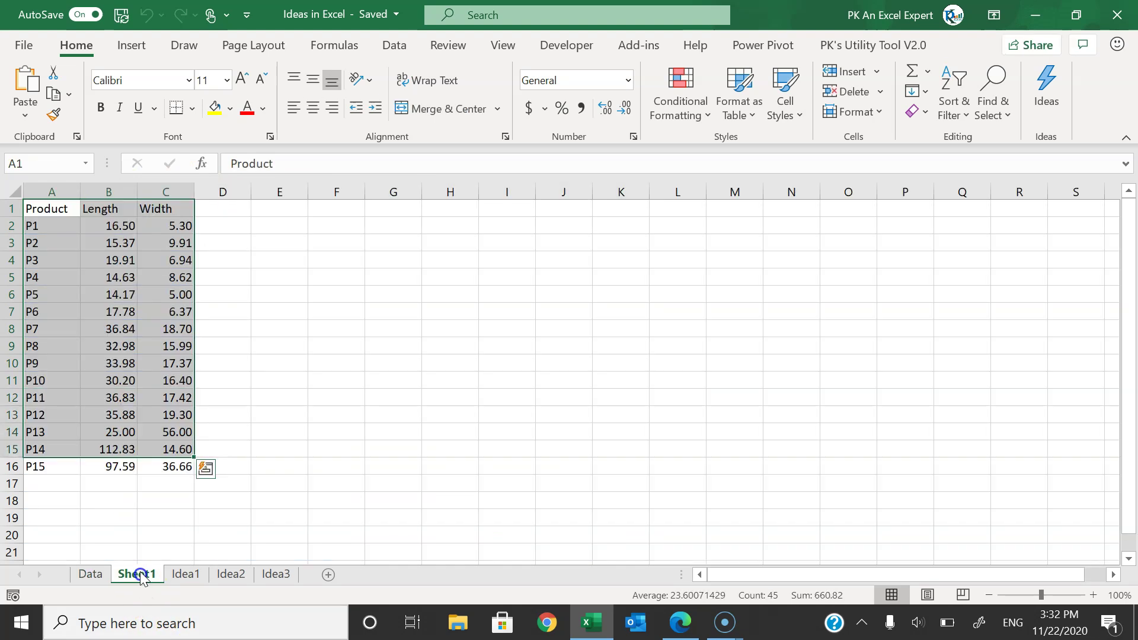
left_click(89, 233)
left_click_drag(35, 206, 169, 466)
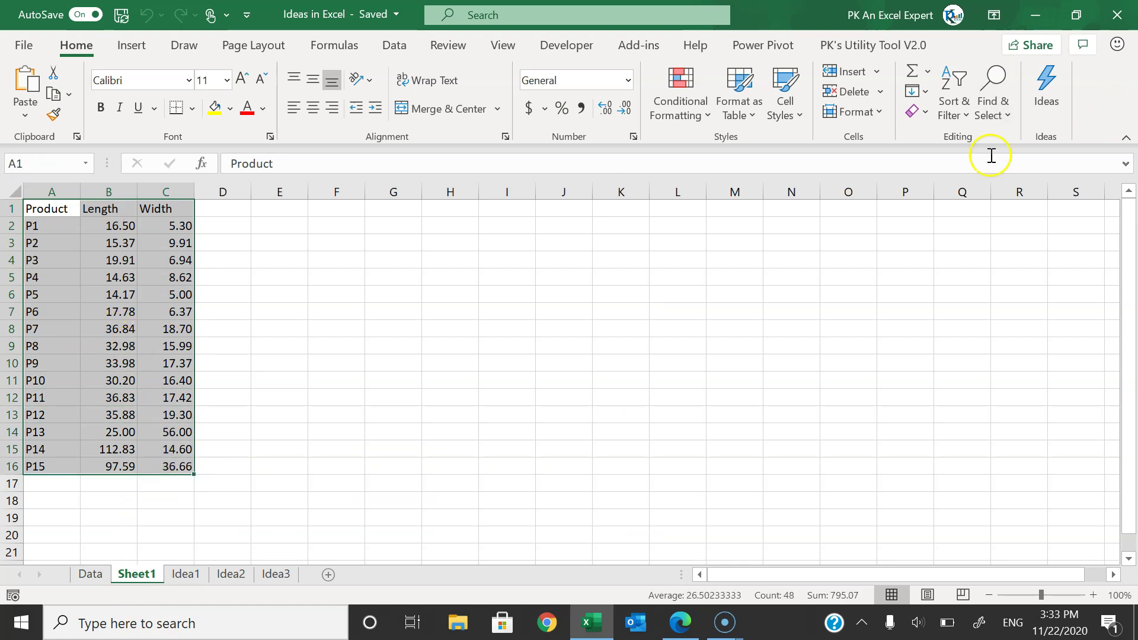
Run Ideas on Sheet1's product list, view total Length excluding P12, then clear that query
left_click(1046, 88)
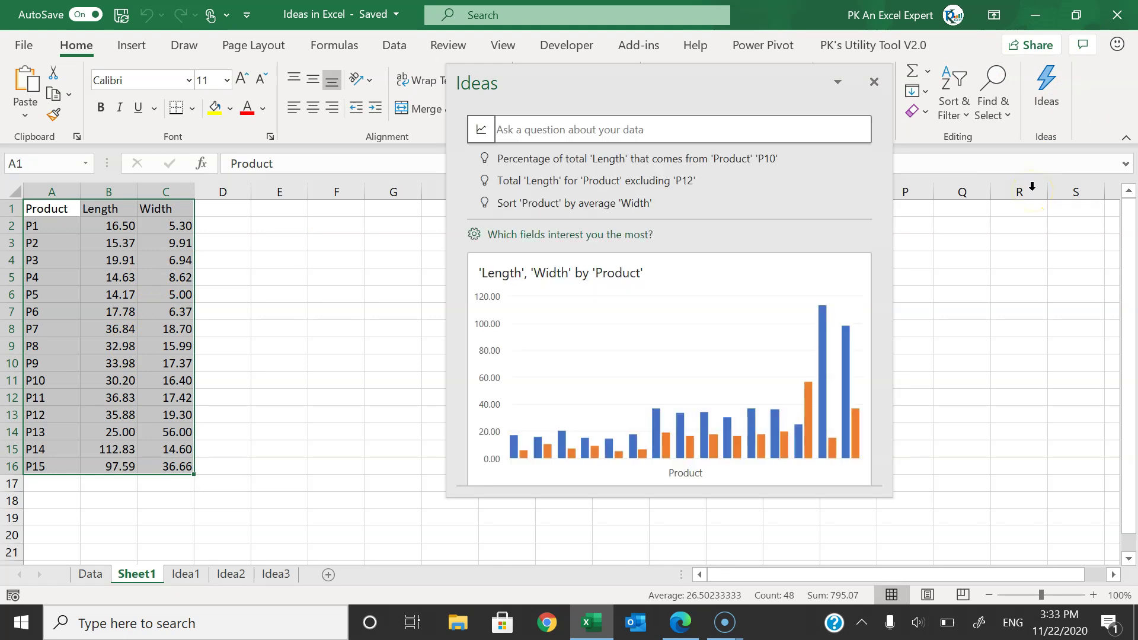
left_click_drag(883, 172, 891, 103)
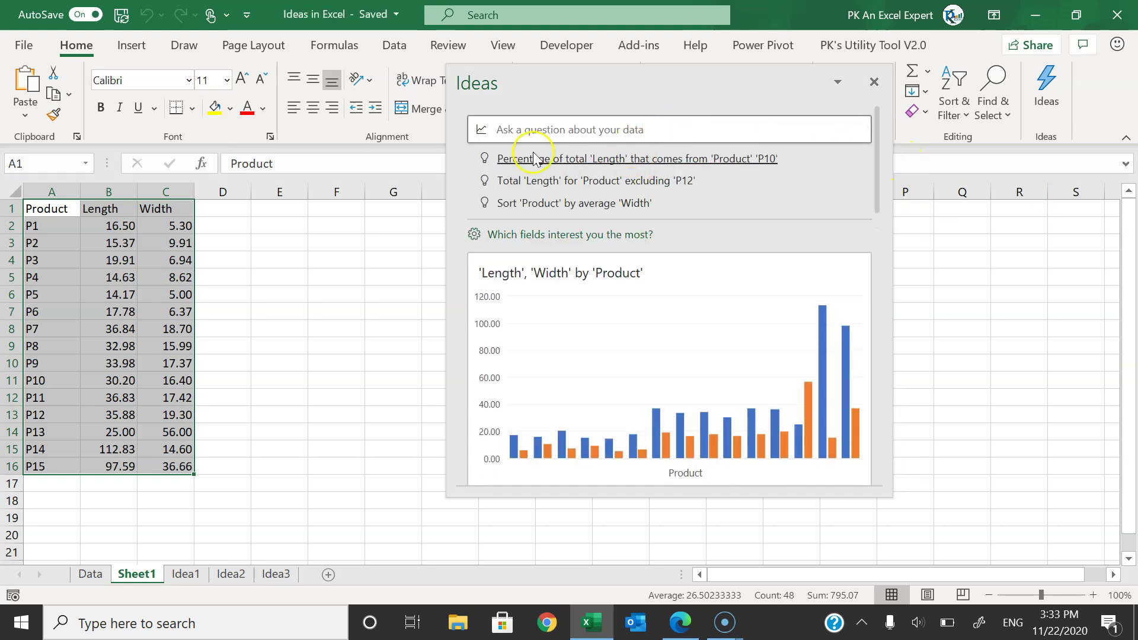
left_click(601, 180)
scroll(488, 254, "down", 2)
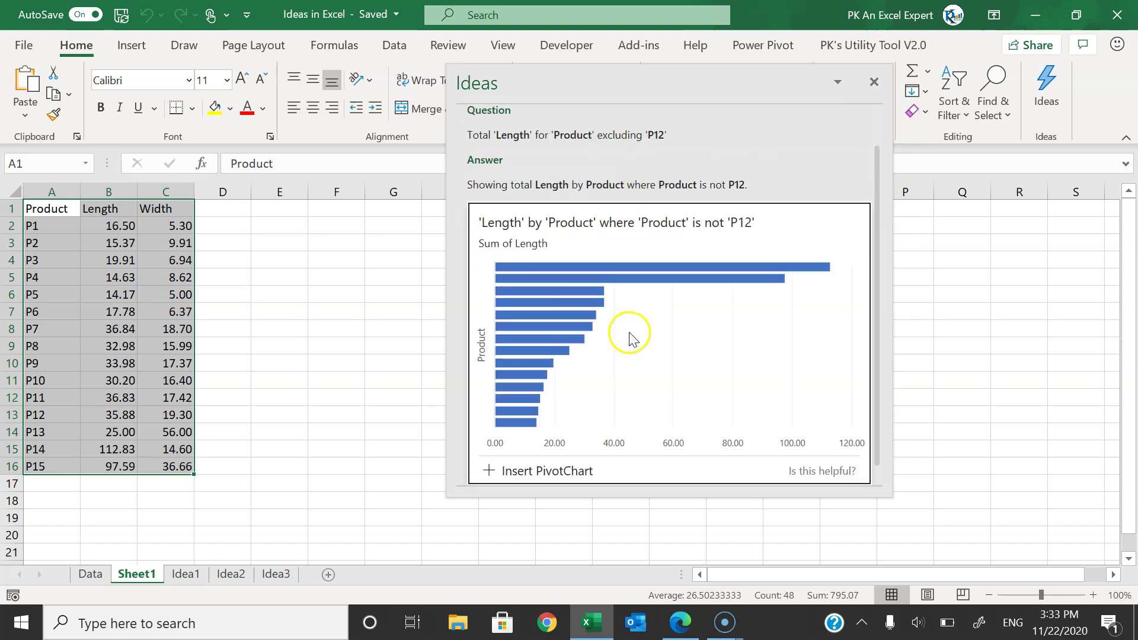
scroll(628, 330, "down", 1)
scroll(720, 184, "up", 3)
left_click_drag(723, 128, 508, 126)
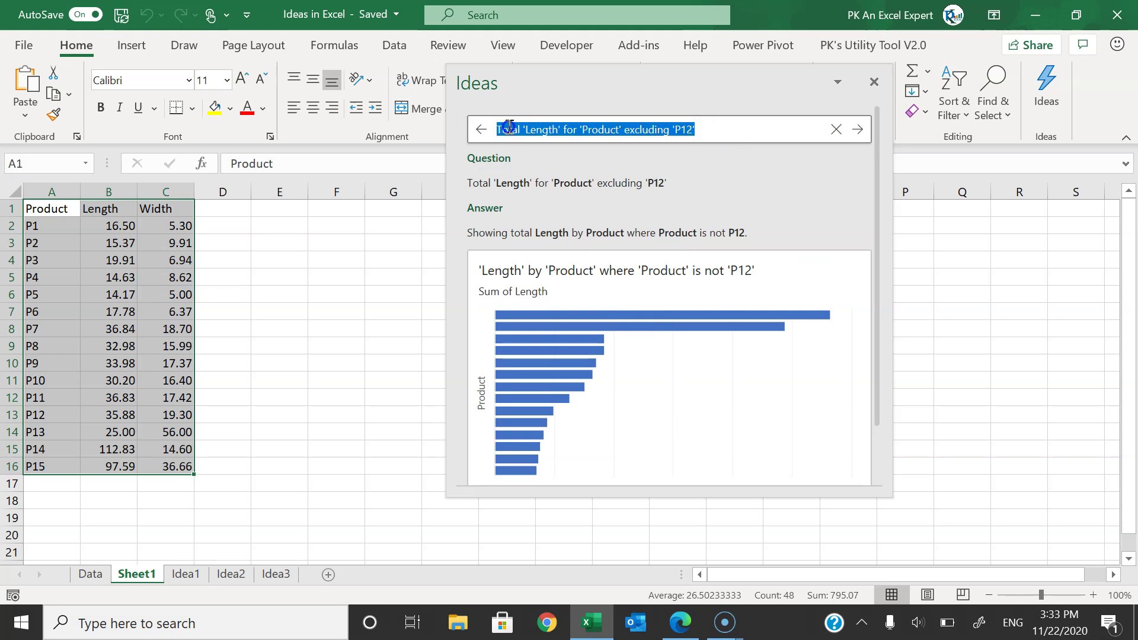
key("BackSpace")
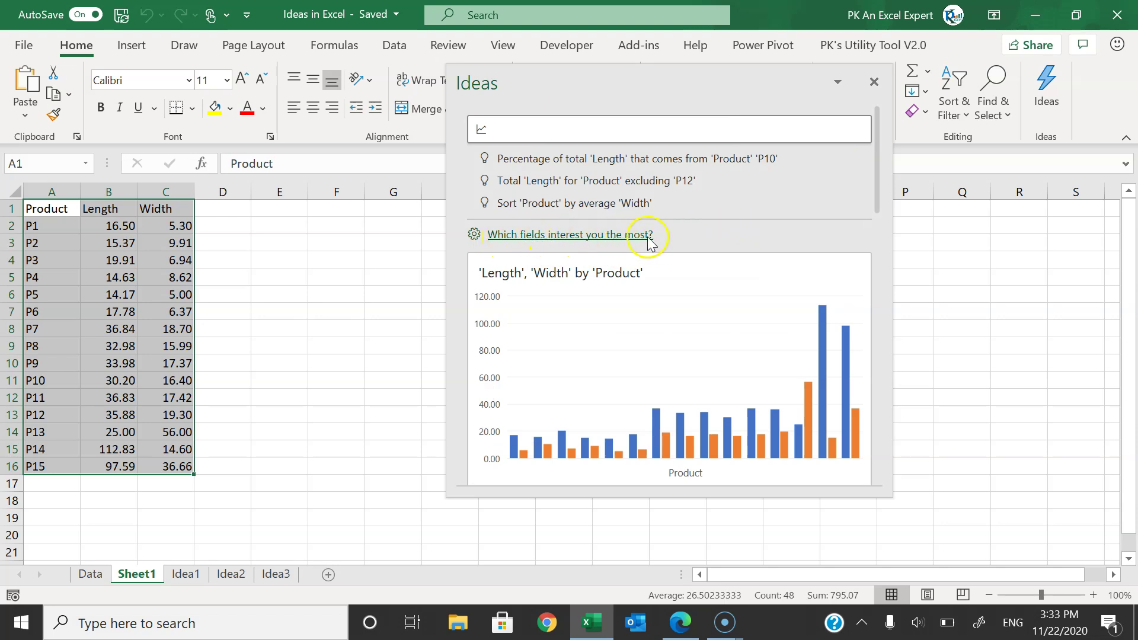
Rerun Ideas on the Data sheet's sales table and choose 'Which fields interest you the most?'
left_click(873, 81)
left_click(90, 573)
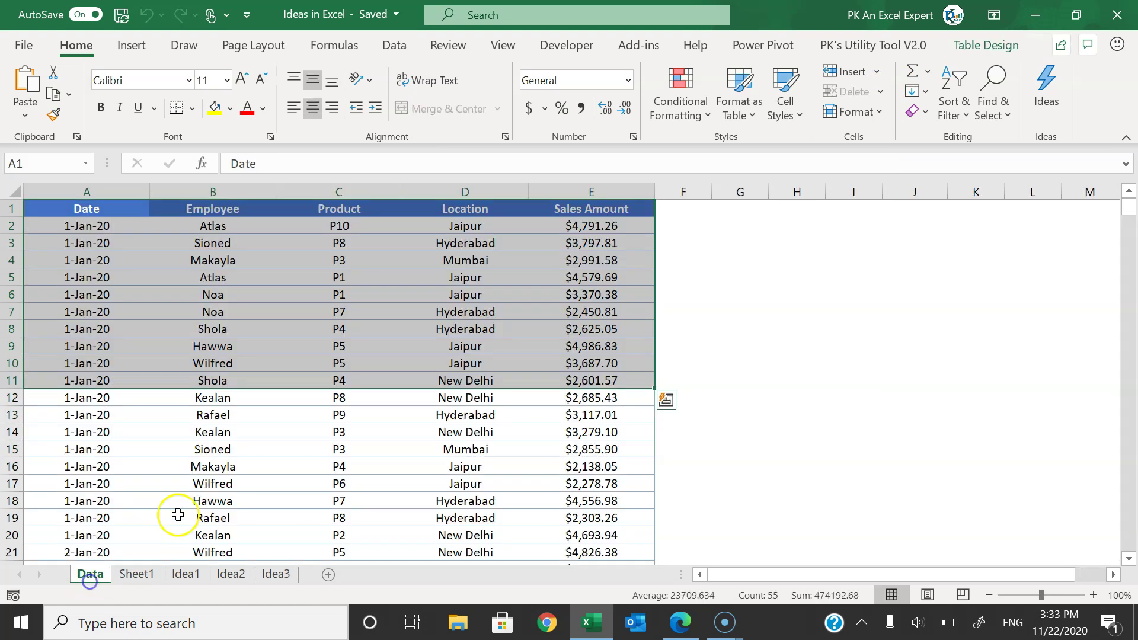
left_click(517, 311)
left_click(1046, 95)
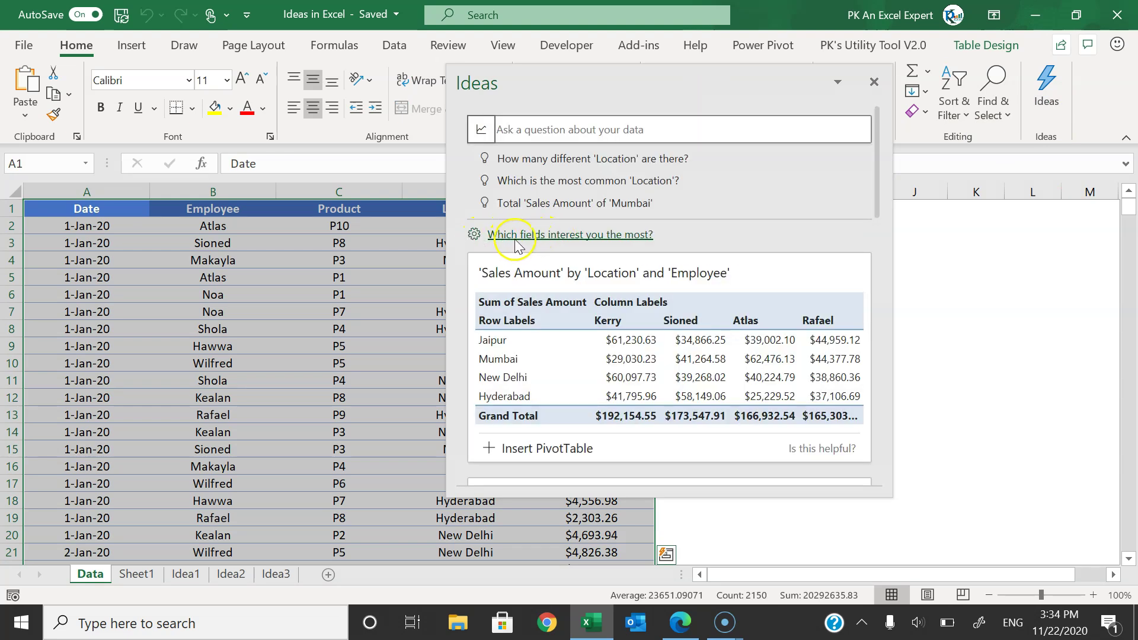
left_click(607, 235)
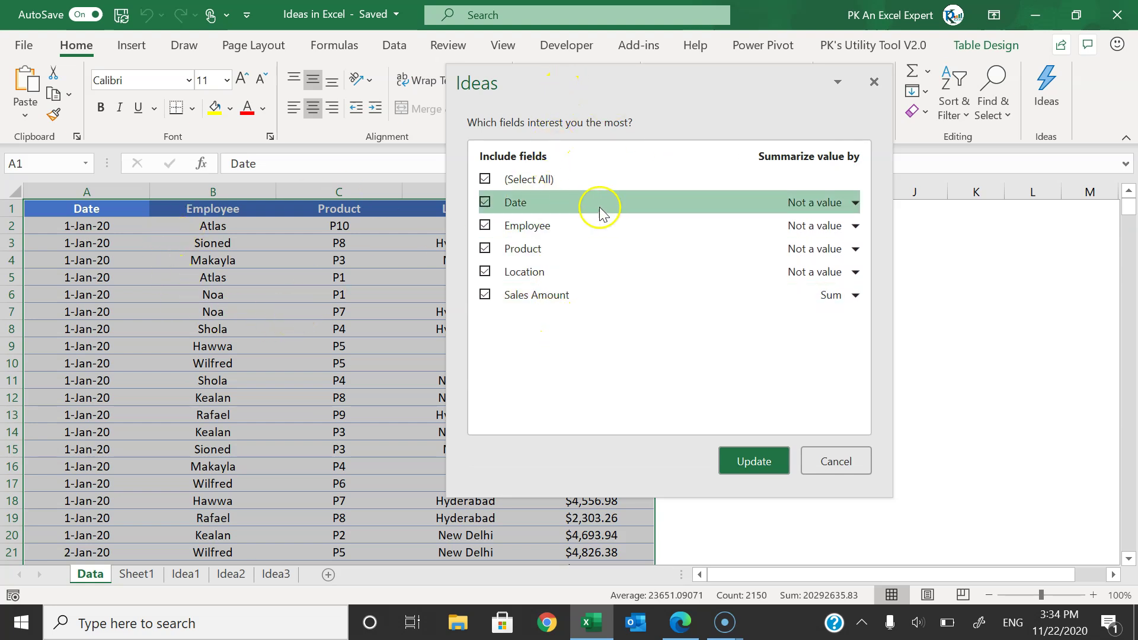
Restrict Ideas fields to Date as Not a value and Sales Amount summed, then update
left_click(533, 180)
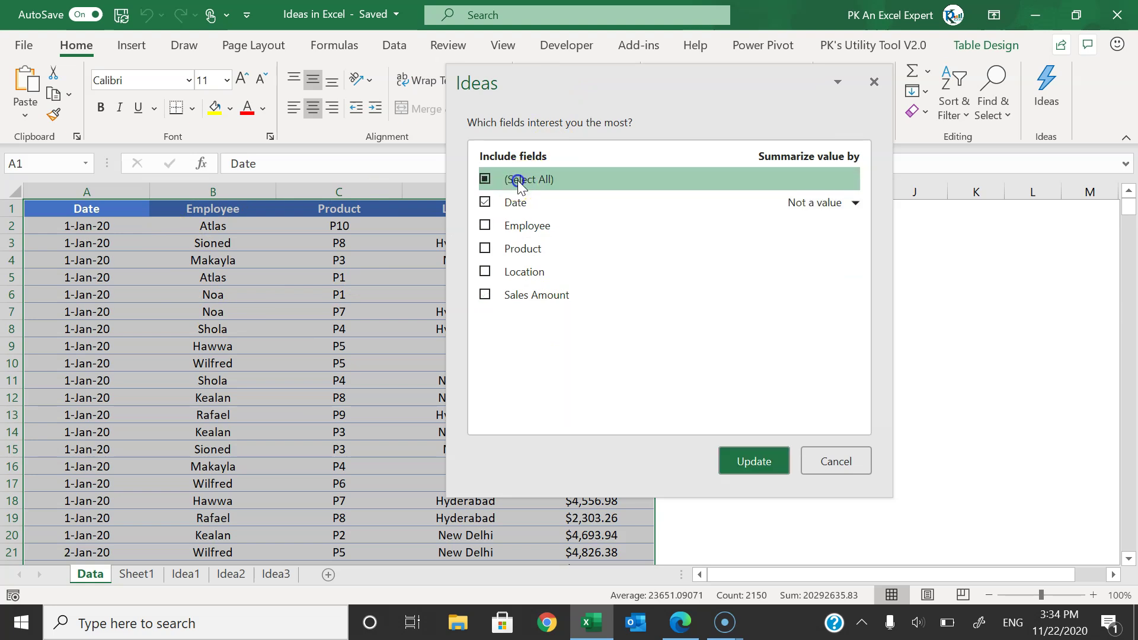
left_click(518, 180)
left_click(506, 202)
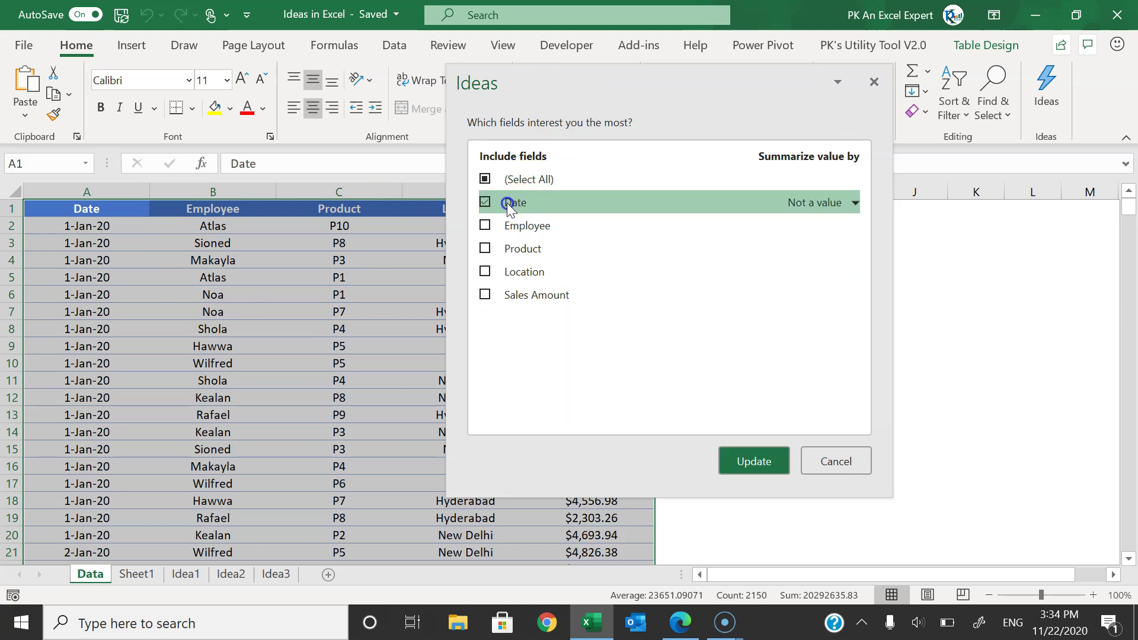
left_click(852, 203)
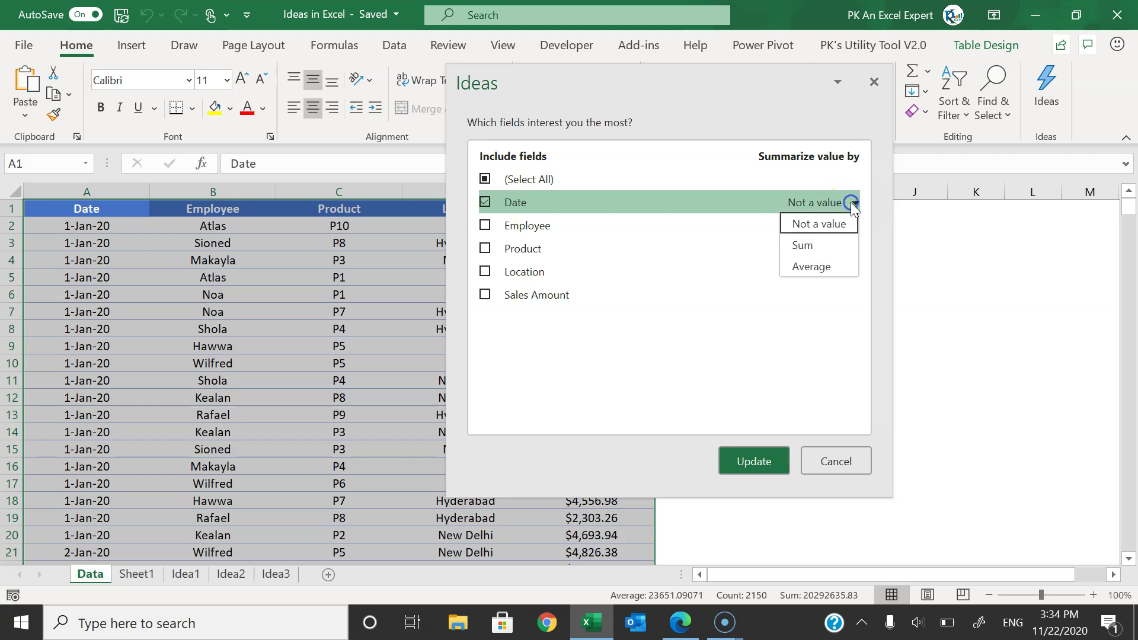
left_click(827, 228)
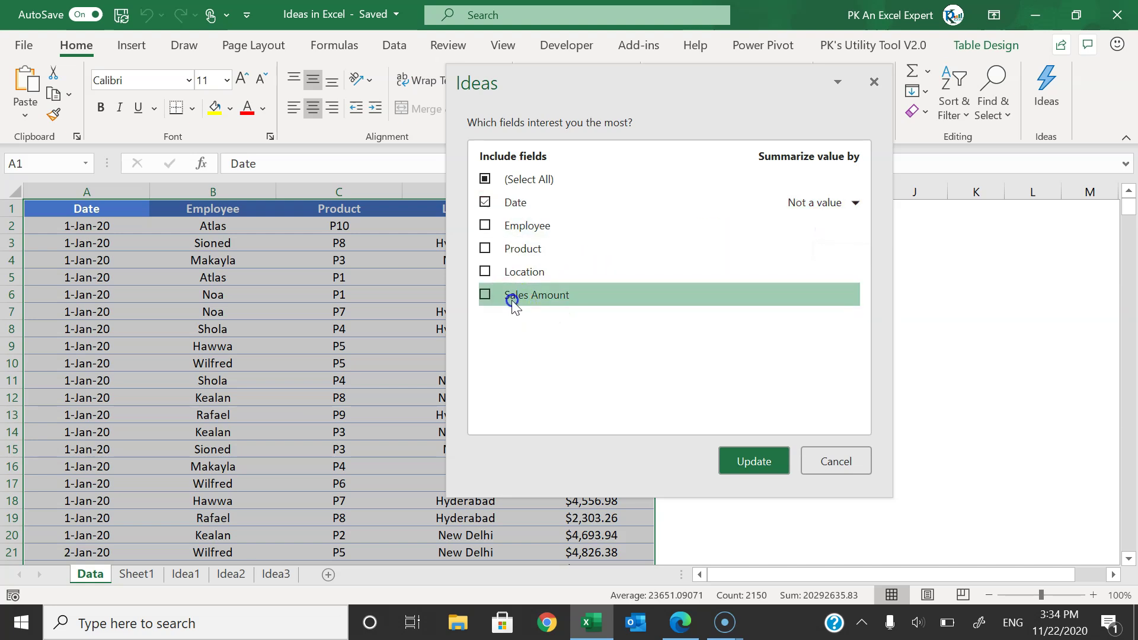
left_click(845, 295)
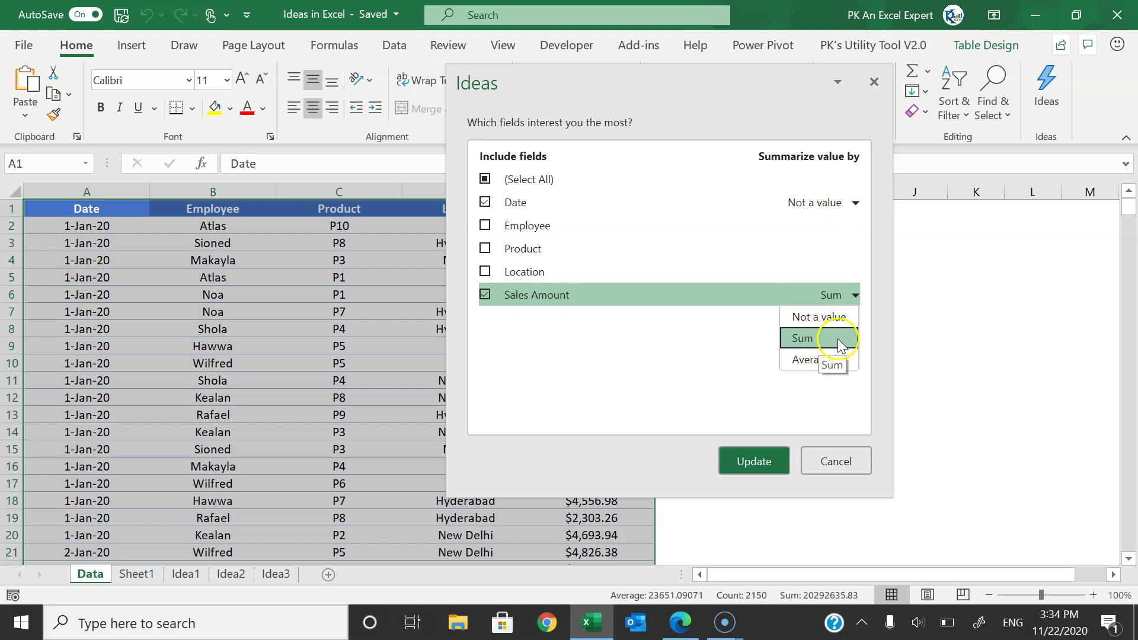
left_click(681, 398)
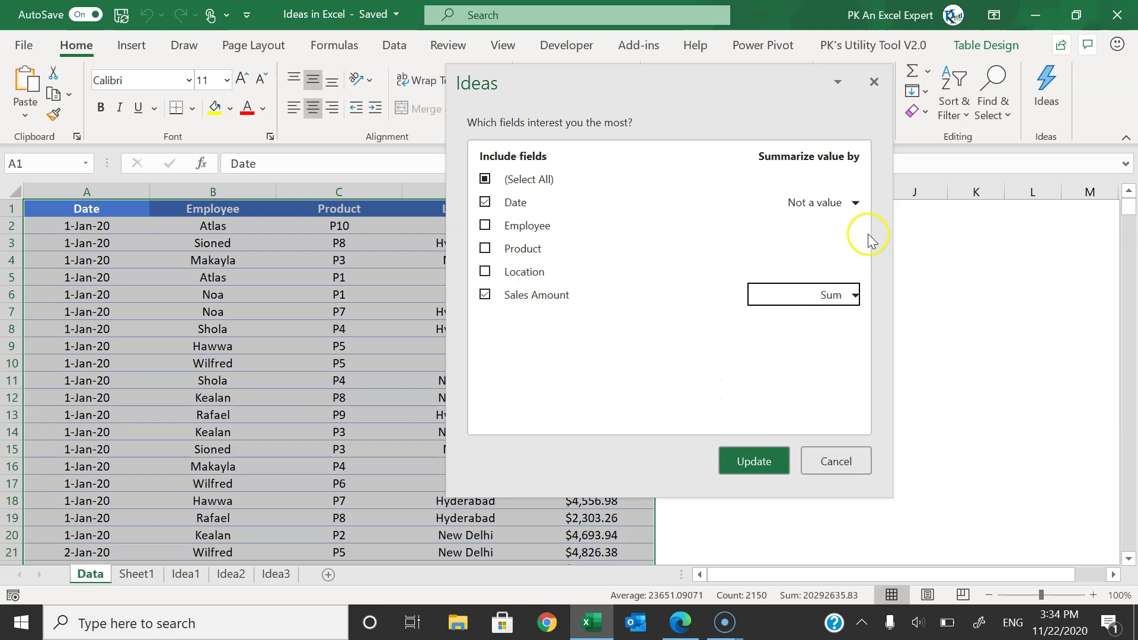
left_click(754, 463)
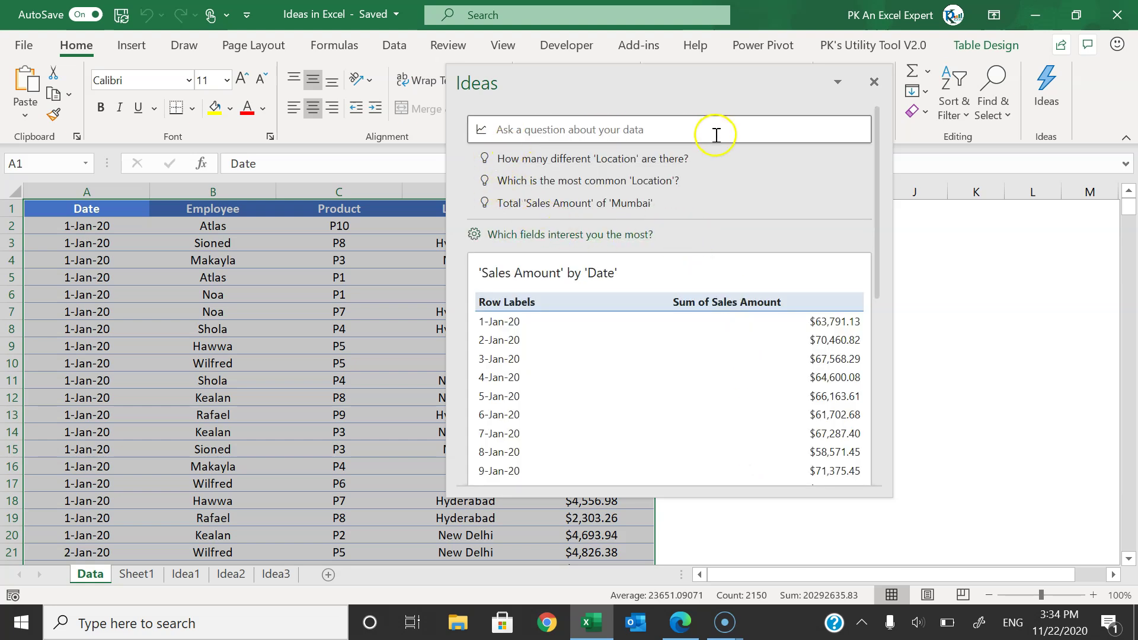
Ask Ideas 'Which is the most common Location?' to find Jaipur, with 115 entries
scroll(765, 243, "down", 3)
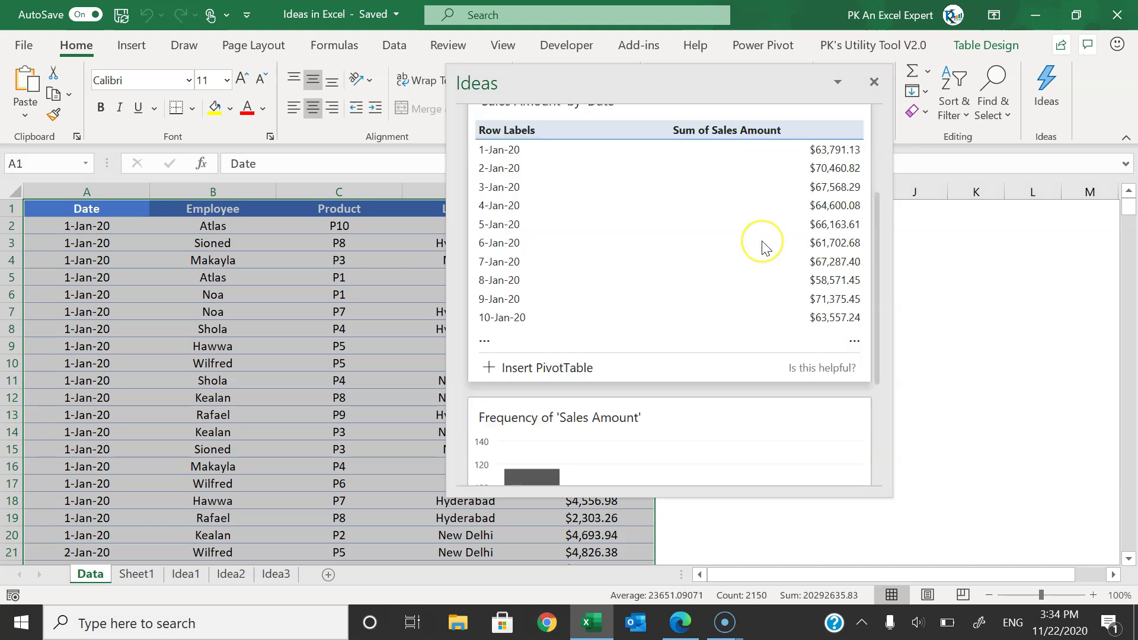
scroll(764, 247, "up", 2)
scroll(756, 237, "down", 2)
scroll(755, 243, "down", 3)
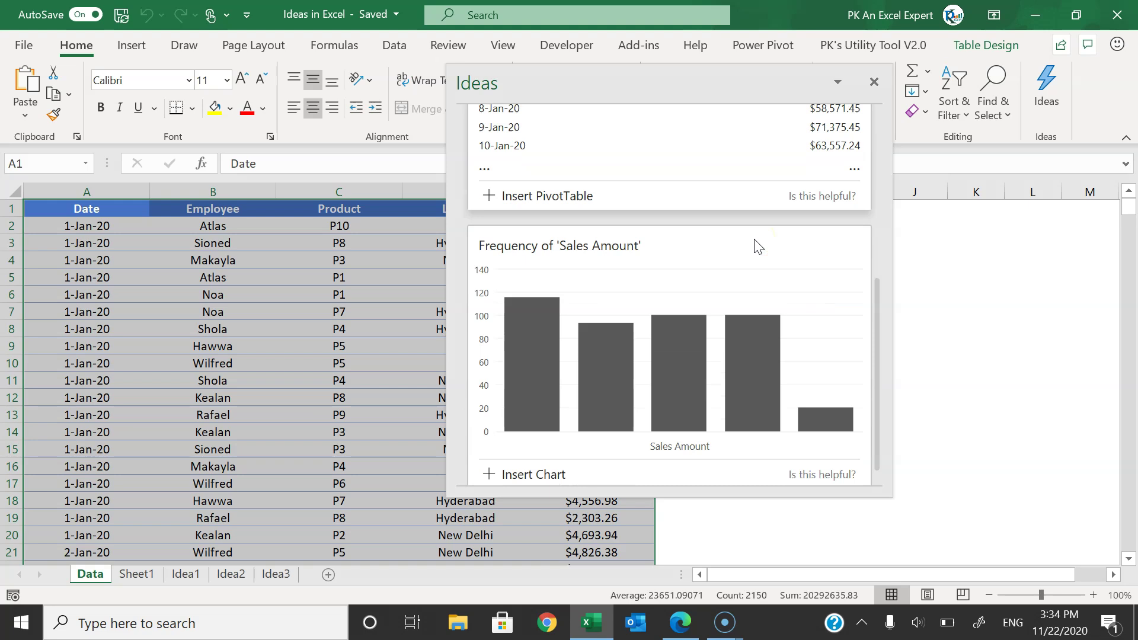
scroll(756, 247, "down", 1)
scroll(754, 383, "up", 6)
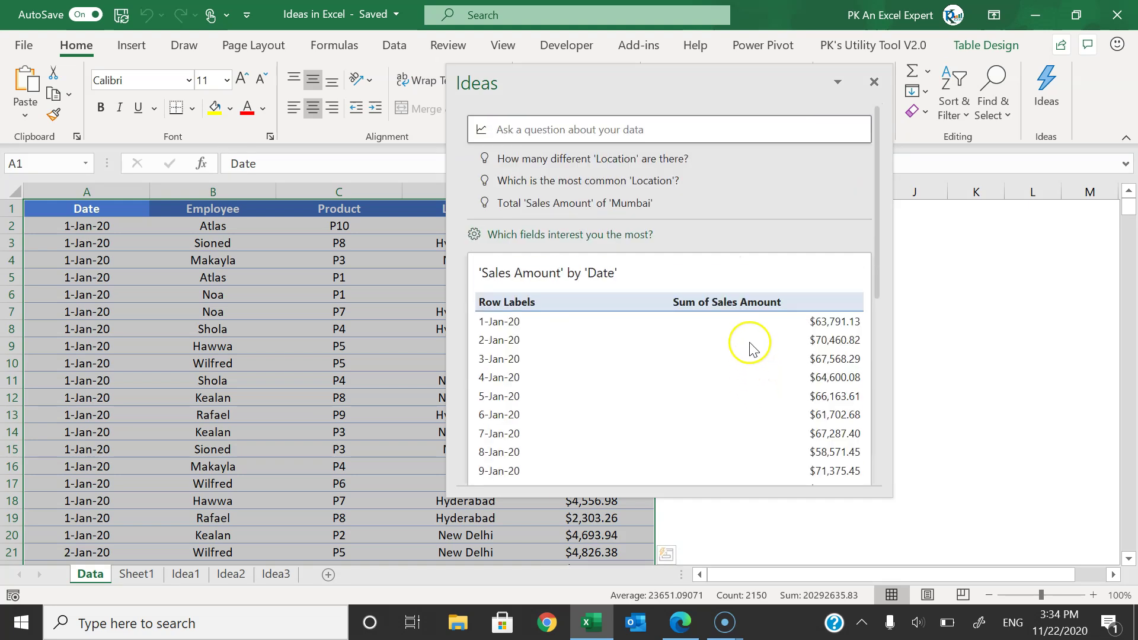
left_click(668, 131)
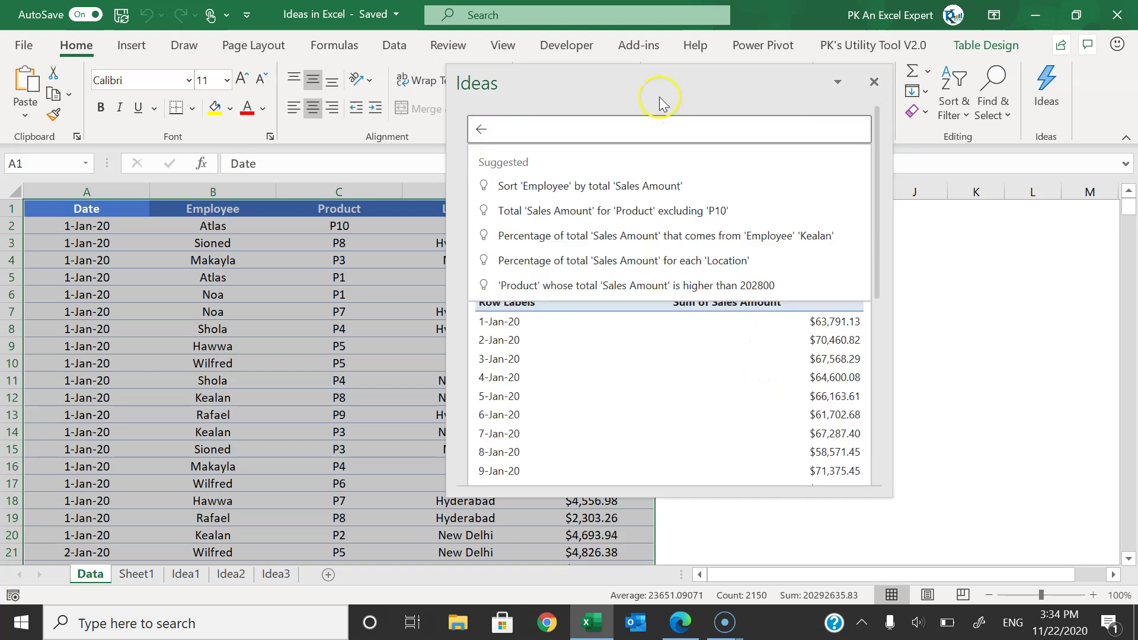
left_click(459, 201)
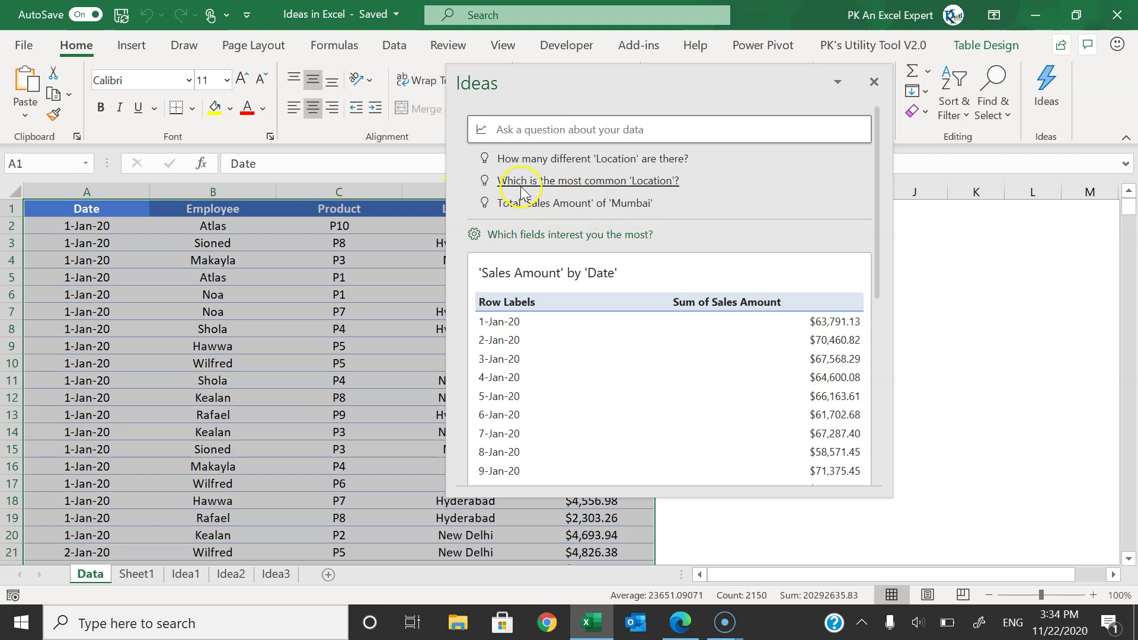
left_click(657, 186)
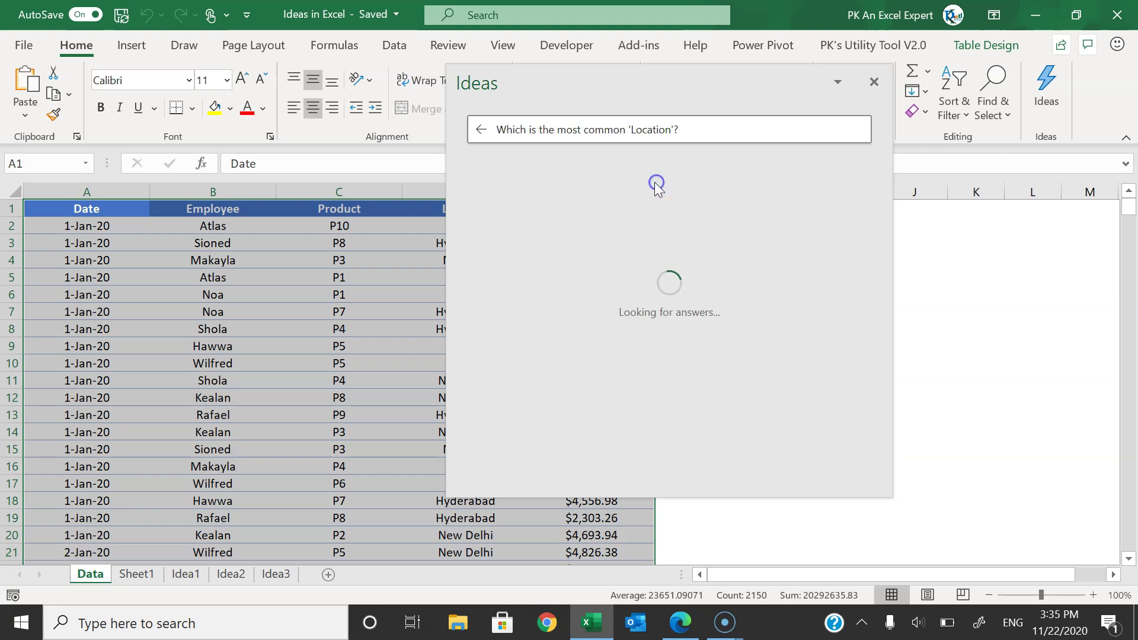